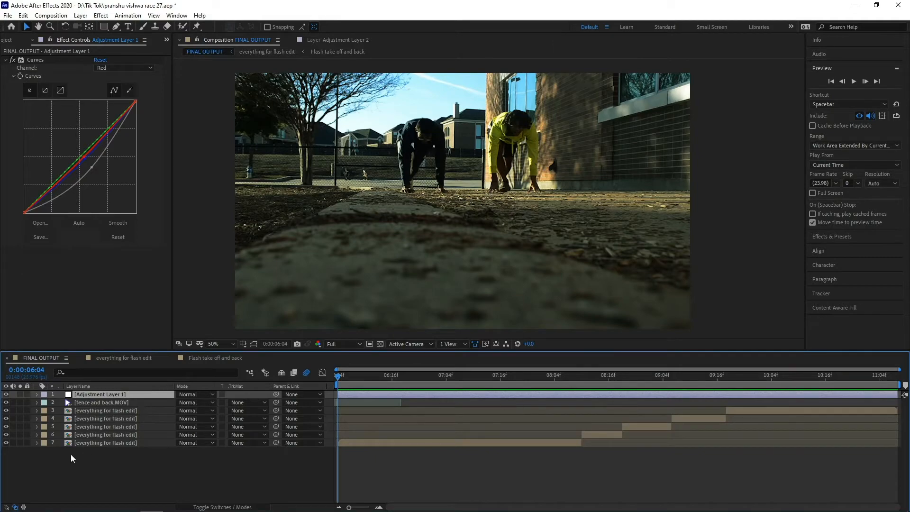
# Open the "everything for flash edit" precomp and, inside it, the nested "Flash take off and back" composition.
pyautogui.doubleClick(91, 444)
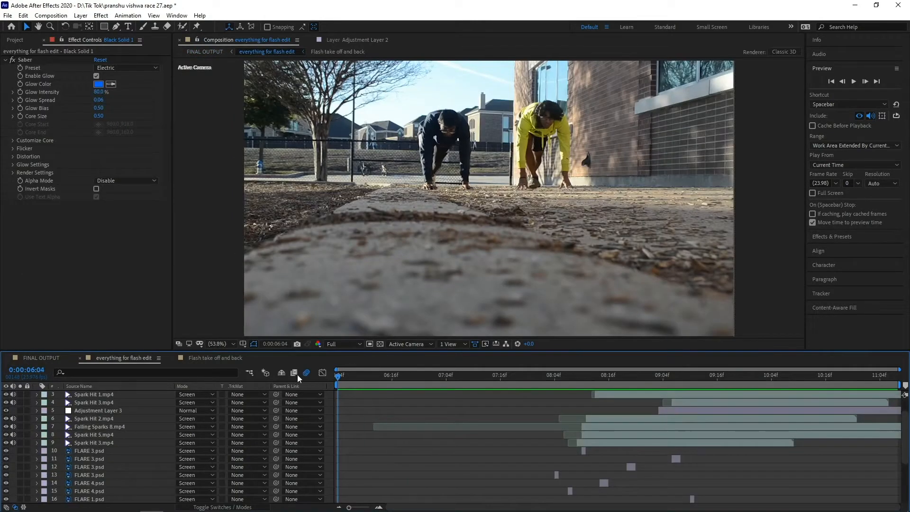
pyautogui.moveTo(426, 386); pyautogui.dragTo(230, 391)
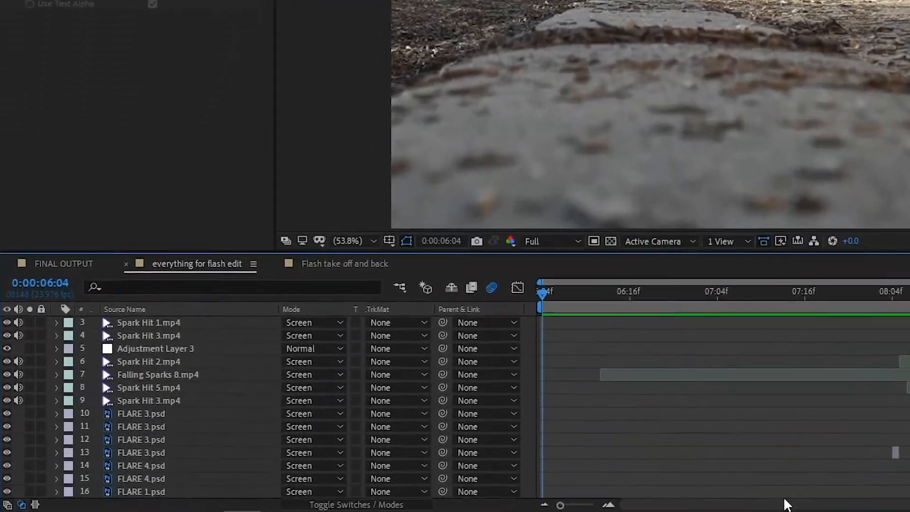
pyautogui.scroll(-5, 458, 469)
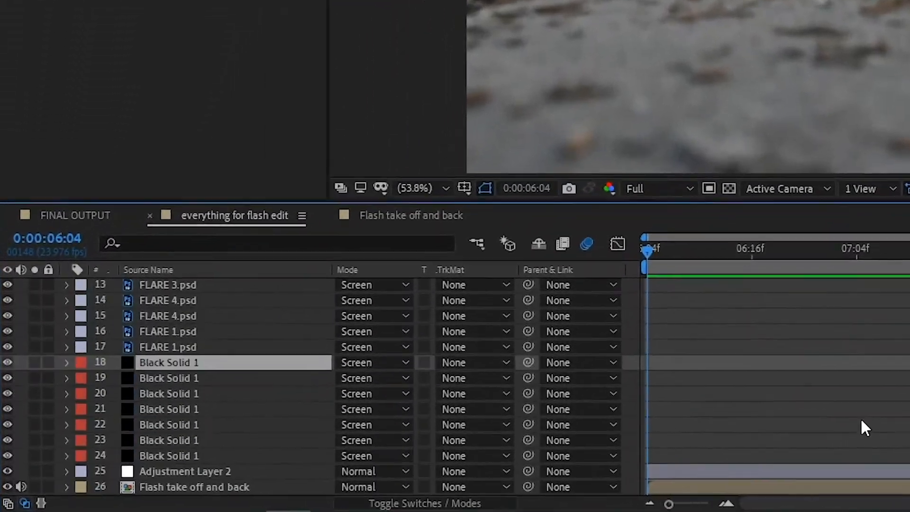
pyautogui.doubleClick(162, 488)
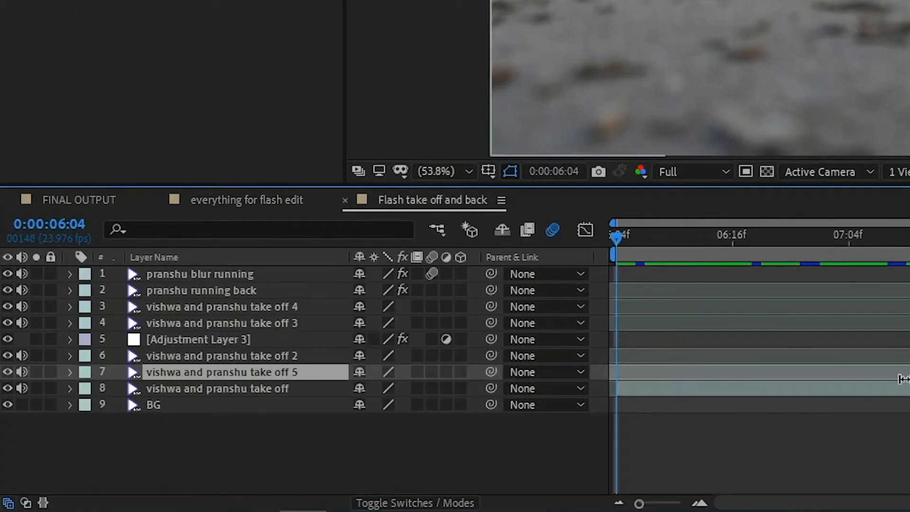
# Solo the BG layer and scrub to 0:00:08:07 to view the clean background plate.
pyautogui.click(37, 404)
pyautogui.click(75, 426)
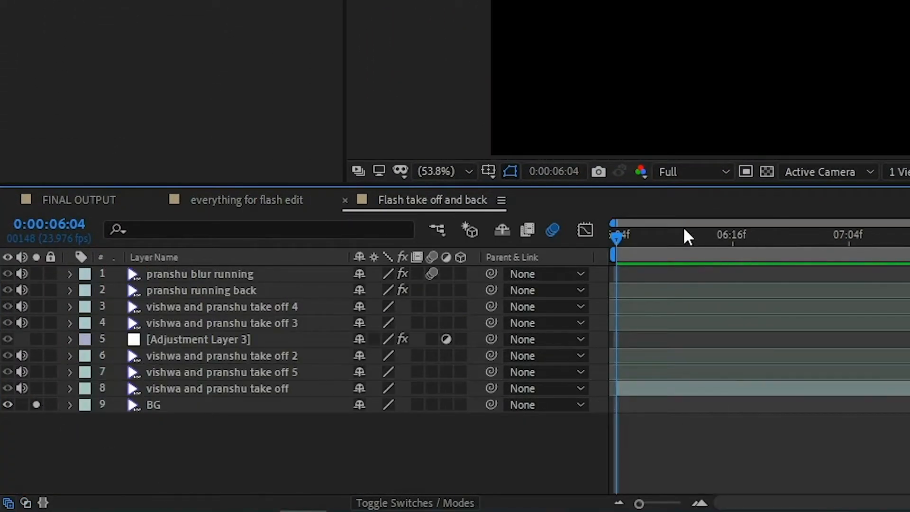
pyautogui.click(742, 235)
pyautogui.moveTo(393, 384); pyautogui.dragTo(549, 382)
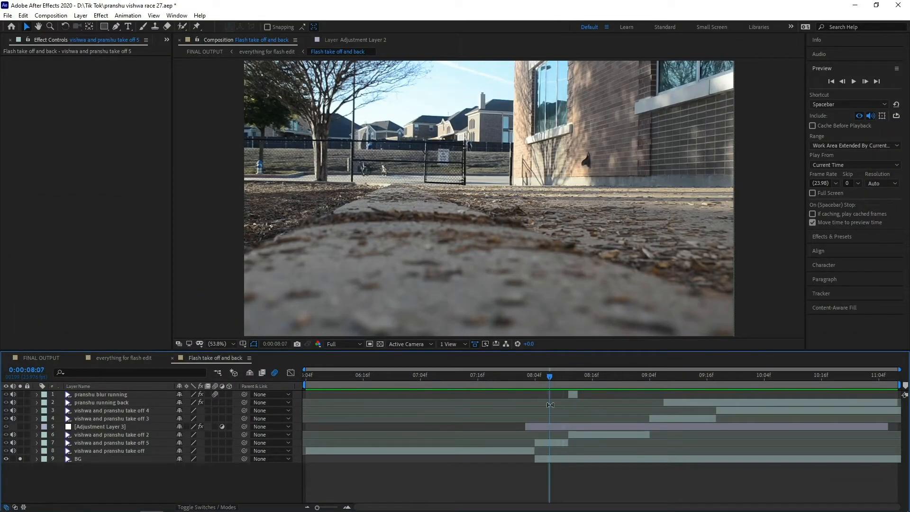
# Try extending the BG layer's in point back to the start of the composition.
pyautogui.moveTo(535, 459); pyautogui.dragTo(212, 440)
pyautogui.moveTo(506, 382); pyautogui.dragTo(522, 398)
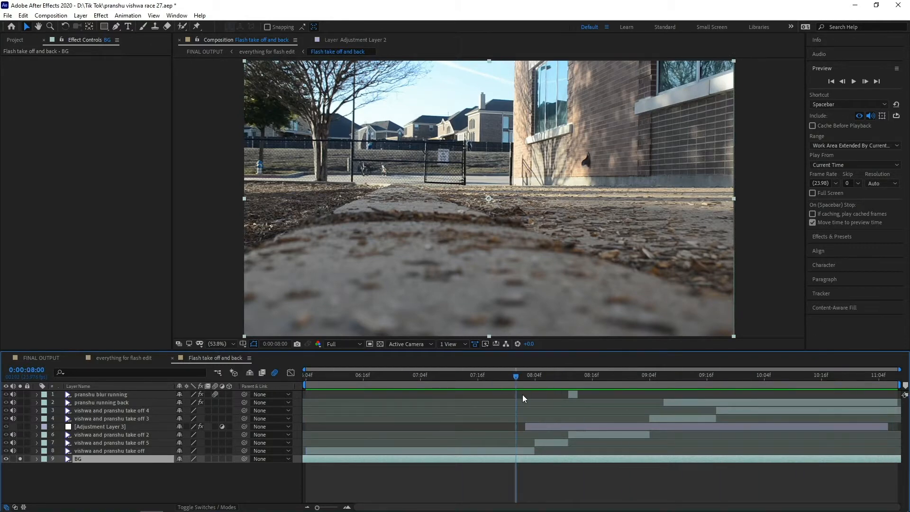
pyautogui.hotkey('ctrl', 'z')
# Solo only layer 8, the first take-off clip, and preview the runners' starting stance up to 0:00:08:02.
pyautogui.moveTo(570, 377); pyautogui.dragTo(497, 382)
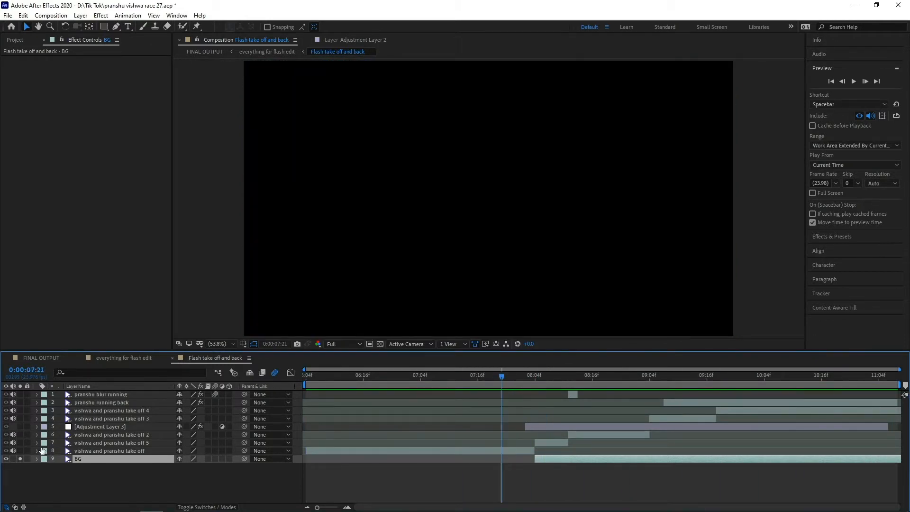
pyautogui.keyDown('alt'); pyautogui.click(19, 450); pyautogui.keyUp('alt')
pyautogui.click(93, 450)
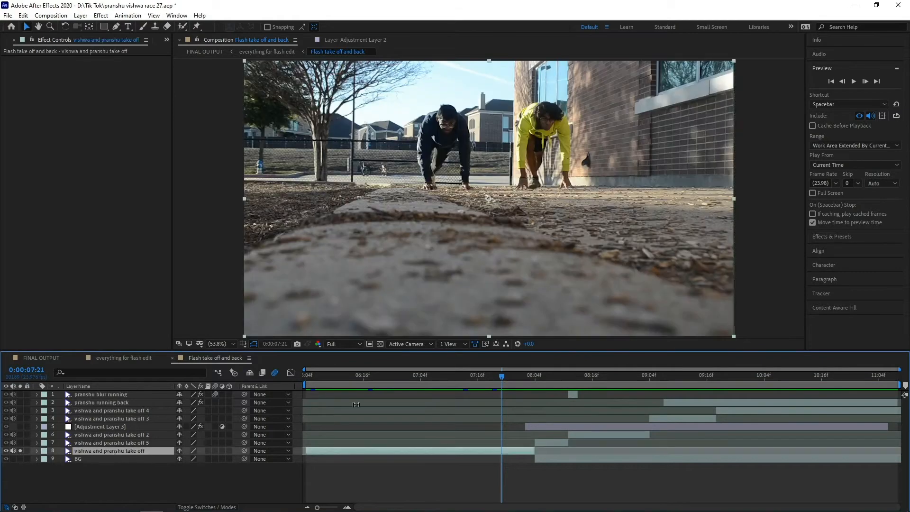
pyautogui.click(521, 377)
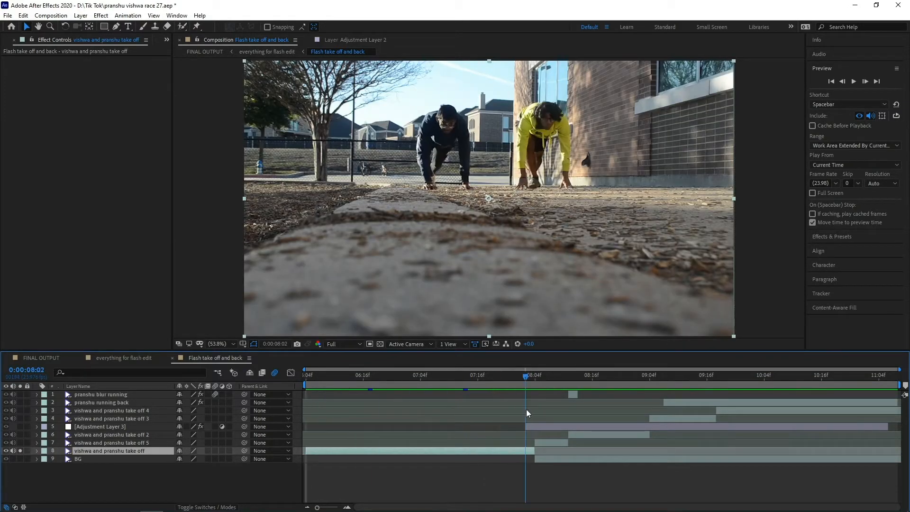
pyautogui.press('space')
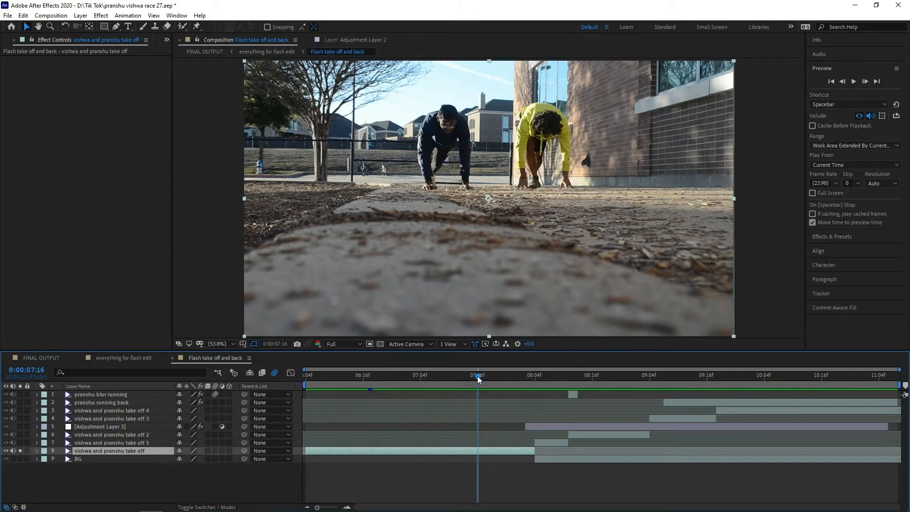
# Solo layer 7 along with layer 8 and scrub to 0:00:08:12 to inspect the masked-out runner.
pyautogui.moveTo(477, 379); pyautogui.dragTo(563, 414)
pyautogui.click(446, 444)
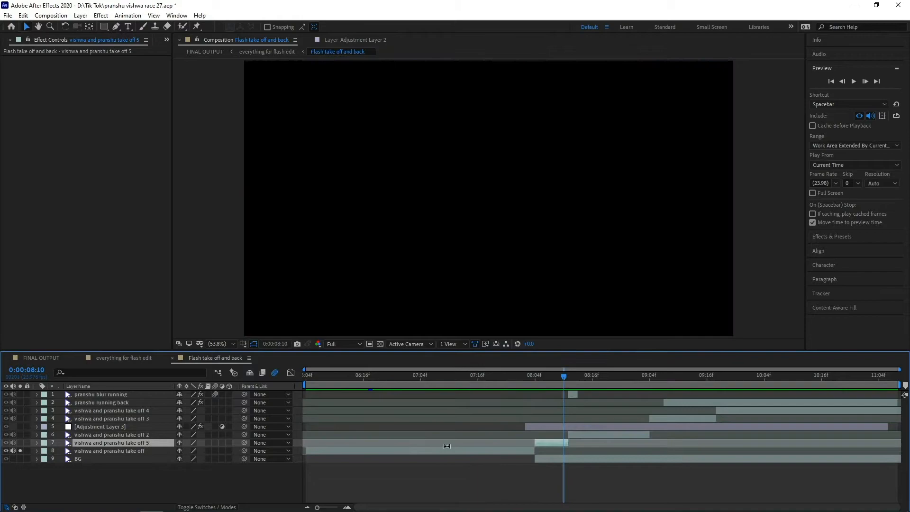
pyautogui.click(19, 443)
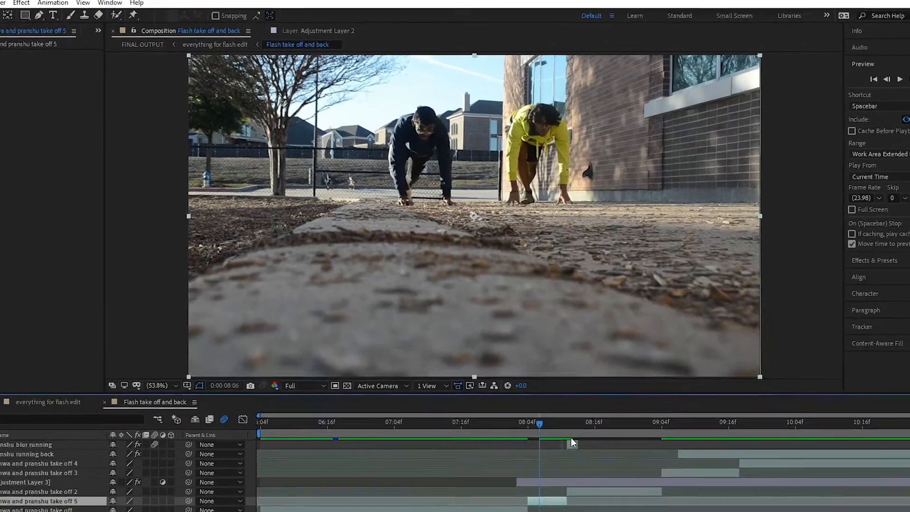
pyautogui.moveTo(571, 438)
pyautogui.mouseDown()
pyautogui.moveTo(561, 445)
pyautogui.moveTo(573, 444)
pyautogui.mouseUp()
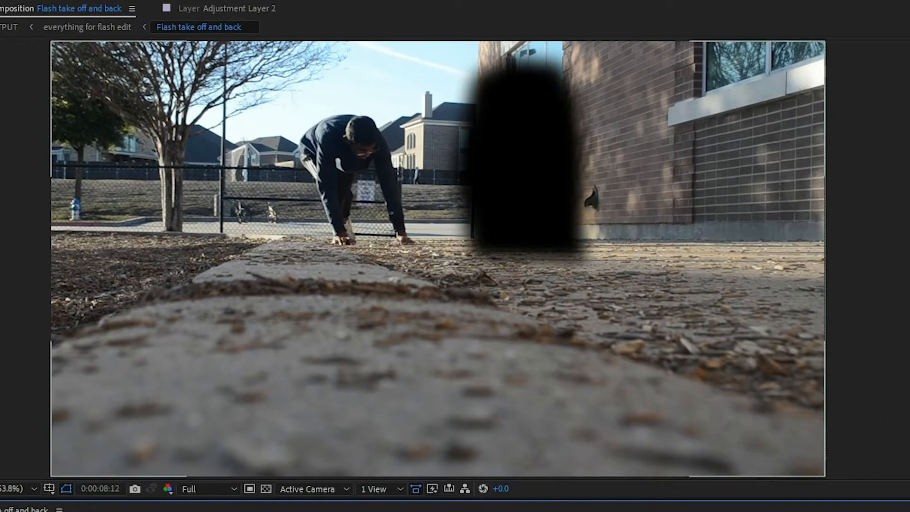
# Advance frame by frame through the masked take-off clips to 0:00:08:22, examining how the mask covers the yellow-hooded runner.
pyautogui.press('pagedown')
pyautogui.press('pagedown')
pyautogui.press('pagedown')
pyautogui.press('pagedown')
pyautogui.press('pagedown')
pyautogui.press('pagedown')
pyautogui.press('pagedown')
pyautogui.press('pagedown')
pyautogui.press('pagedown')
pyautogui.press('pagedown')
pyautogui.press('pagedown')
pyautogui.press('pagedown')
pyautogui.press('pagedown')
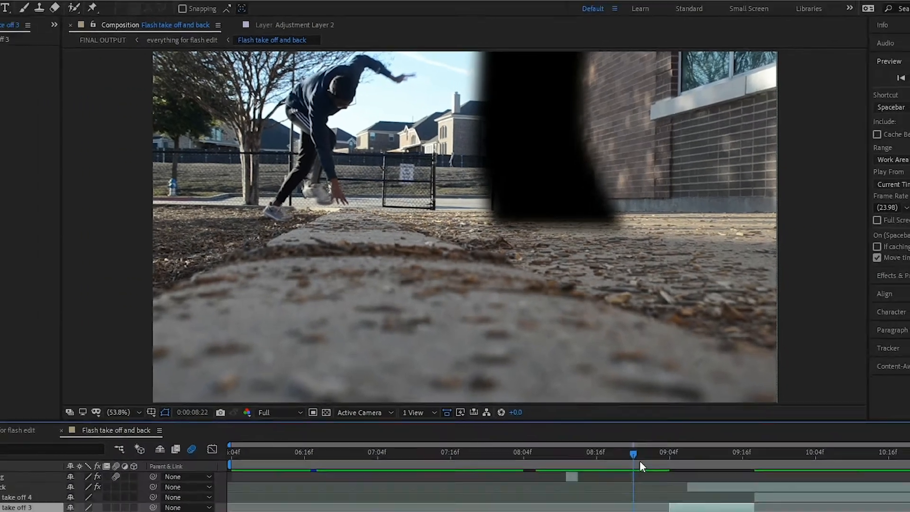
# Solo the remaining clip layers and compare the frames around 0:00:09:16 to 0:00:09:23 with and without the running-back clip.
pyautogui.moveTo(638, 460); pyautogui.dragTo(709, 395)
pyautogui.click(722, 409)
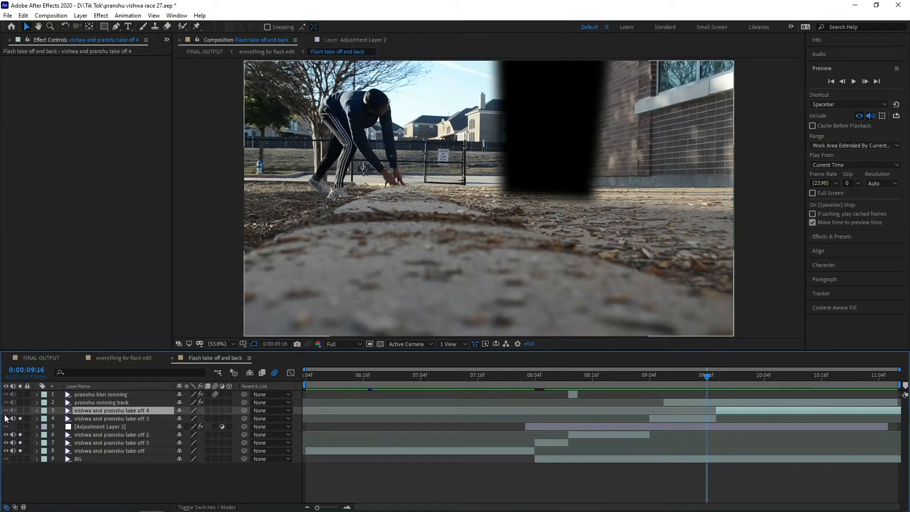
pyautogui.click(21, 402)
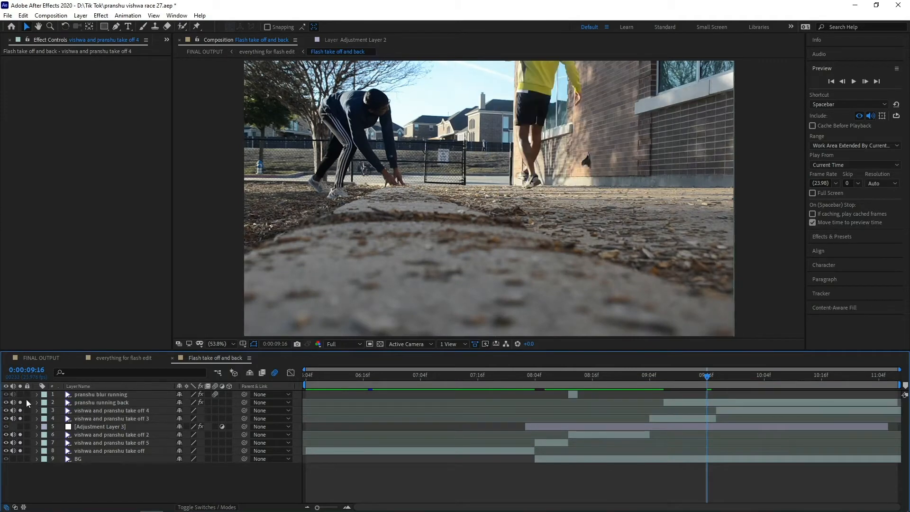
pyautogui.click(21, 402)
pyautogui.moveTo(714, 396); pyautogui.dragTo(742, 394)
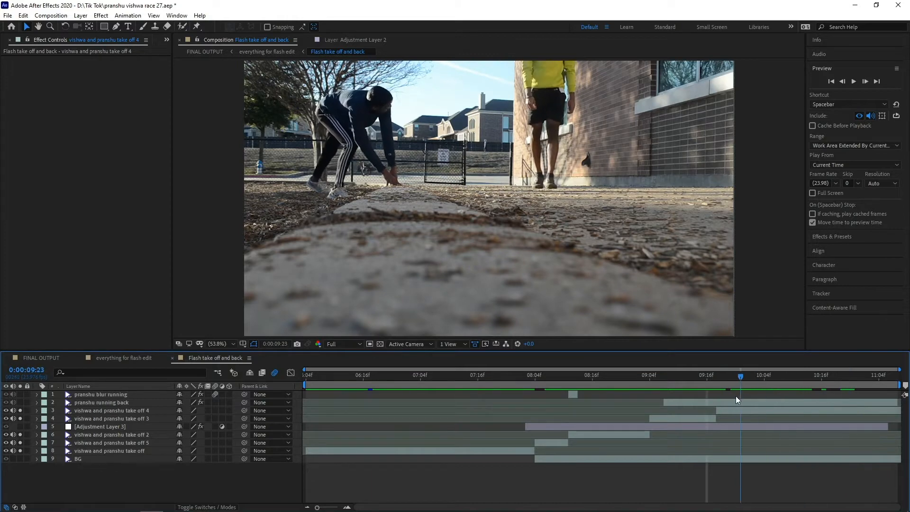
pyautogui.rightClick(732, 402)
pyautogui.click(11, 399)
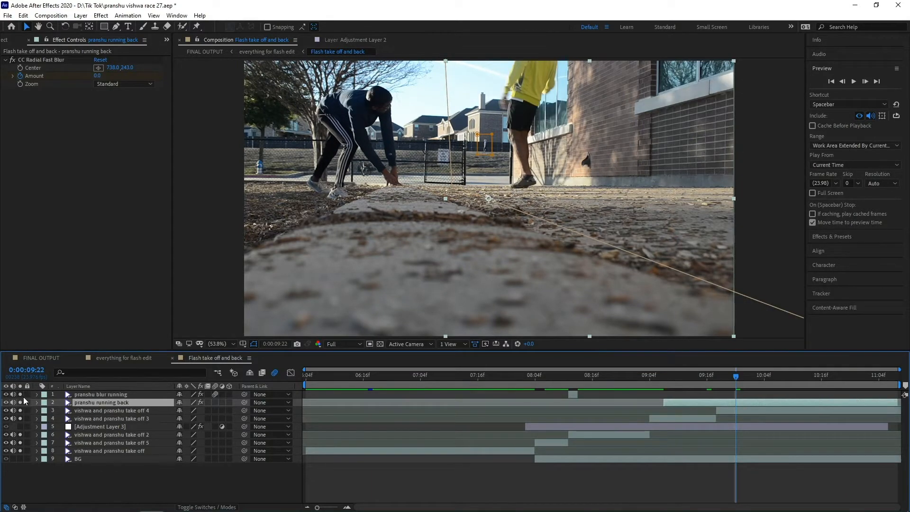
# Turn off solo on all layers and preview the full composition from 0:00:06:04.
pyautogui.click(20, 395)
pyautogui.click(20, 402)
pyautogui.click(20, 410)
pyautogui.click(20, 418)
pyautogui.click(20, 434)
pyautogui.click(20, 442)
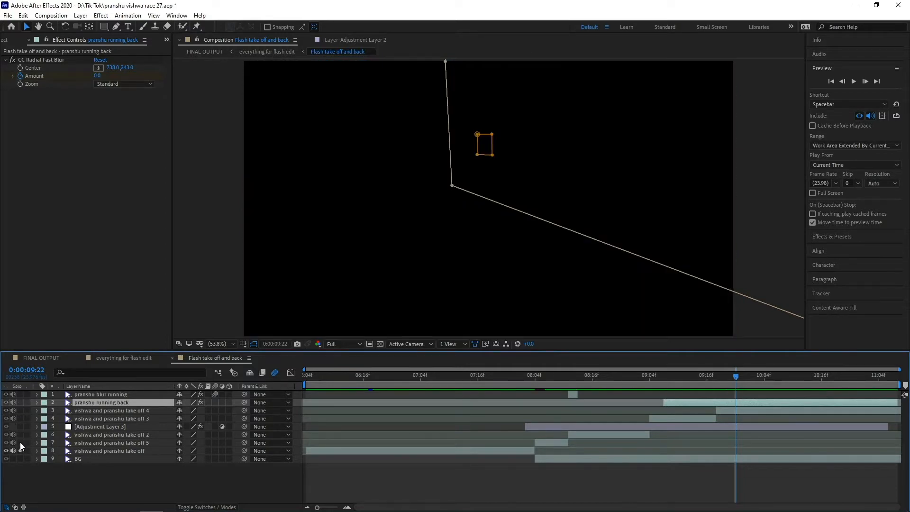
pyautogui.click(19, 451)
pyautogui.moveTo(570, 373); pyautogui.dragTo(304, 384)
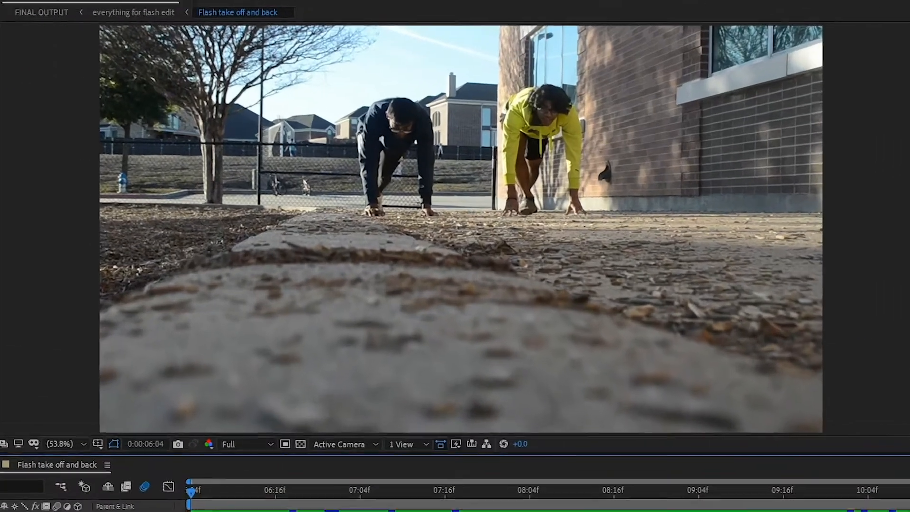
pyautogui.press('space')
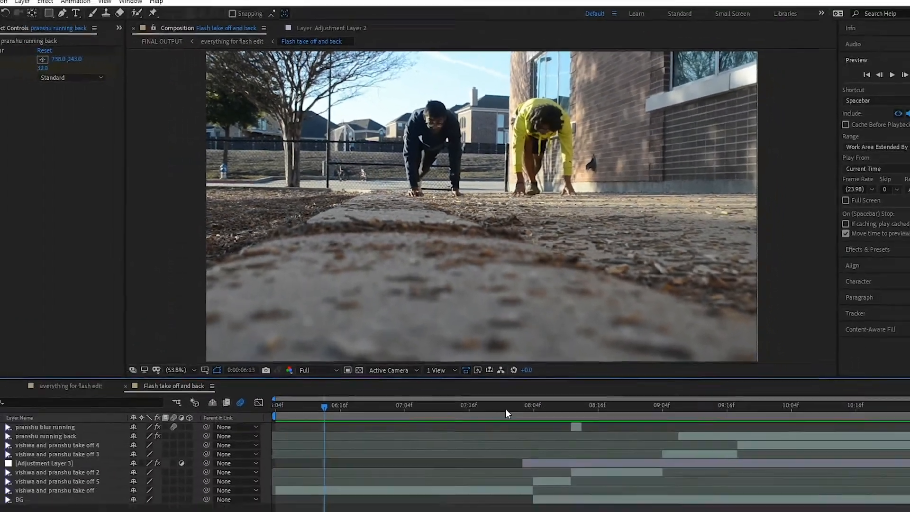
# Move the current time to 0:00:08:02 and check the JUSTICE LEAGUE FLASH TRAILER.mp4 reference footage in the project.
pyautogui.moveTo(505, 410); pyautogui.dragTo(525, 383)
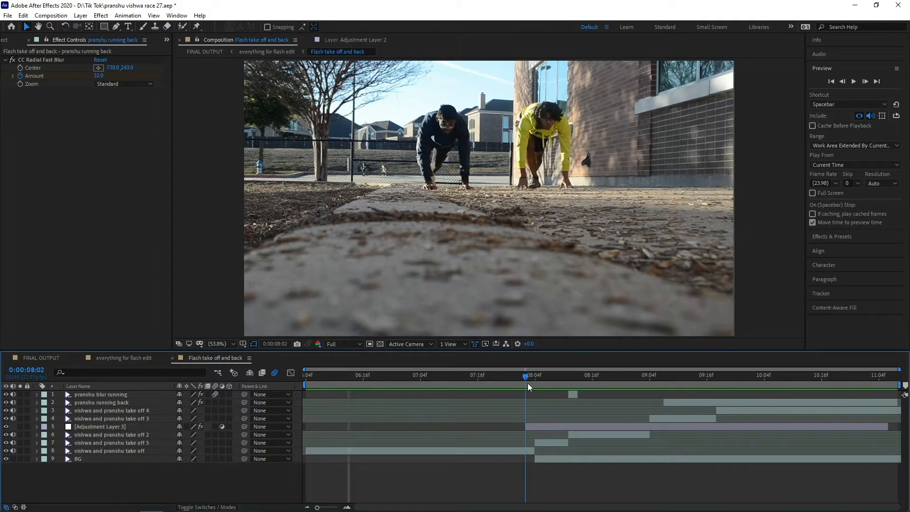
pyautogui.click(5, 40)
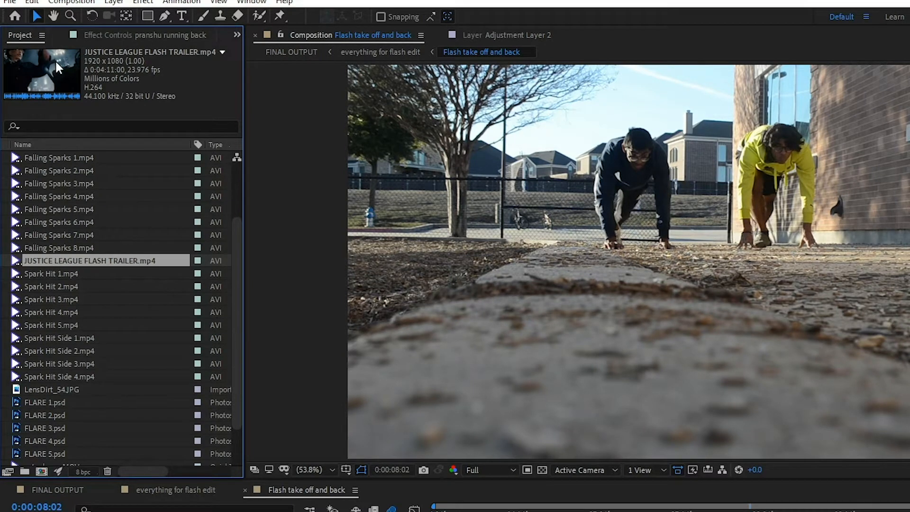
pyautogui.click(106, 42)
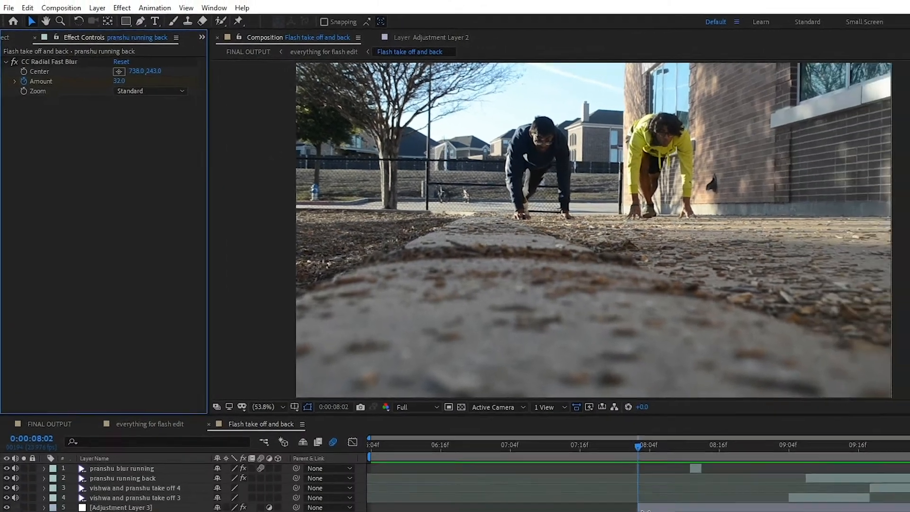
# Select Adjustment Layer 3 and examine its Turbulent Displace effect around 0:00:08:02.
pyautogui.click(644, 509)
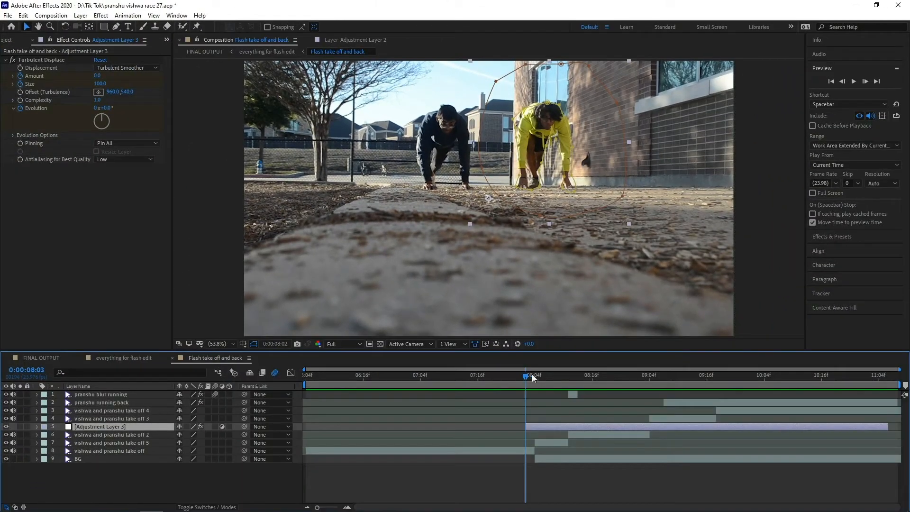
pyautogui.moveTo(645, 446)
pyautogui.mouseDown()
pyautogui.moveTo(669, 448)
pyautogui.moveTo(642, 450)
pyautogui.mouseUp()
pyautogui.moveTo(530, 380)
pyautogui.mouseDown()
pyautogui.moveTo(563, 384)
pyautogui.moveTo(525, 385)
pyautogui.mouseUp()
pyautogui.click(550, 486)
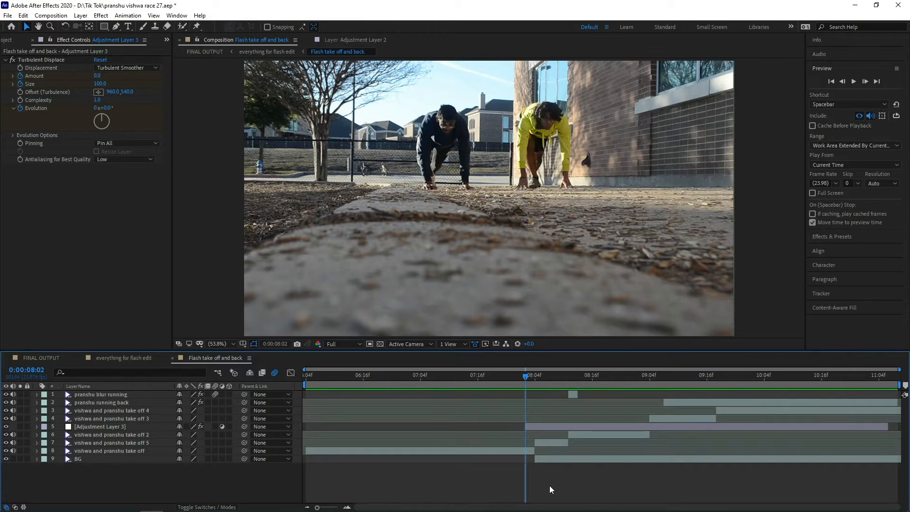
pyautogui.click(534, 426)
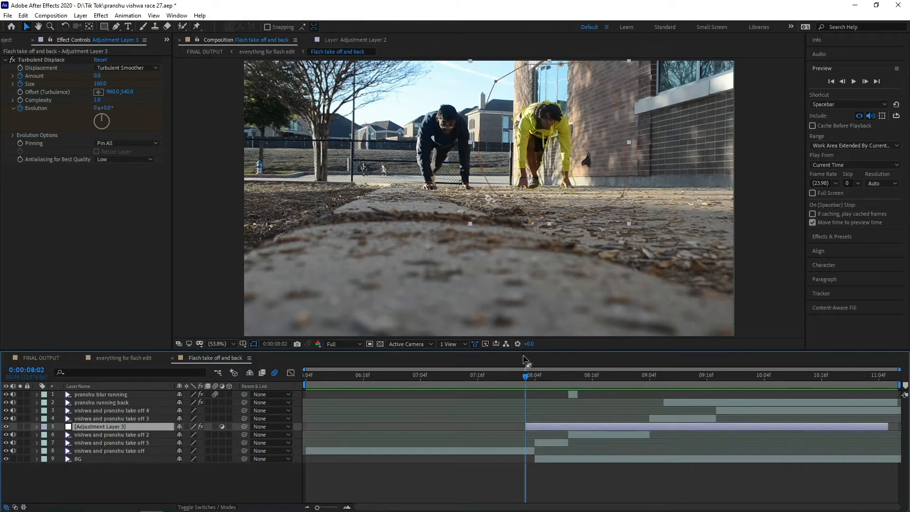
# Hide Adjustment Layer 3 and preview the composition from 0:00:06:04 without the displacement.
pyautogui.click(6, 426)
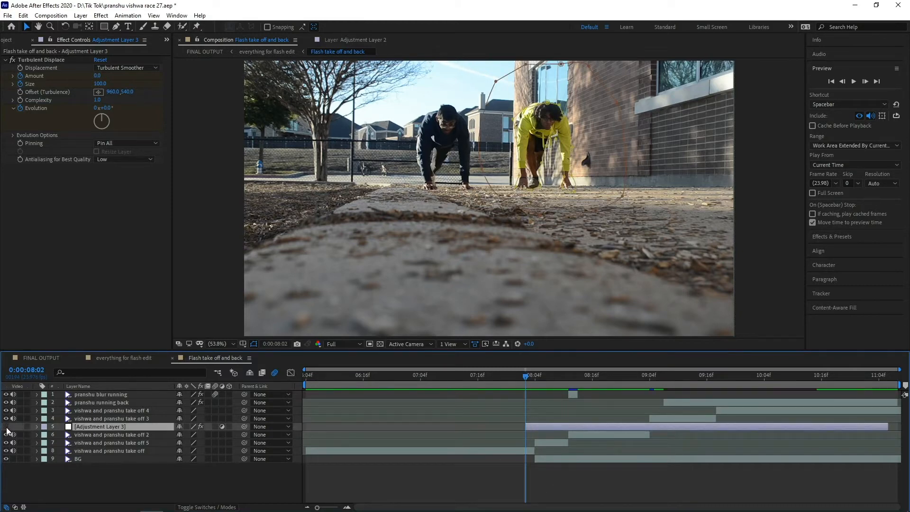
pyautogui.click(402, 472)
pyautogui.press('space')
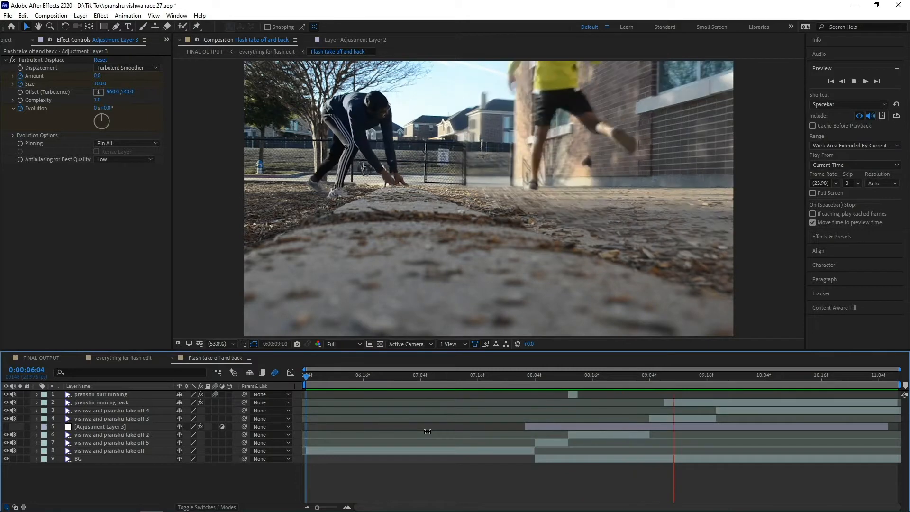
pyautogui.press('space')
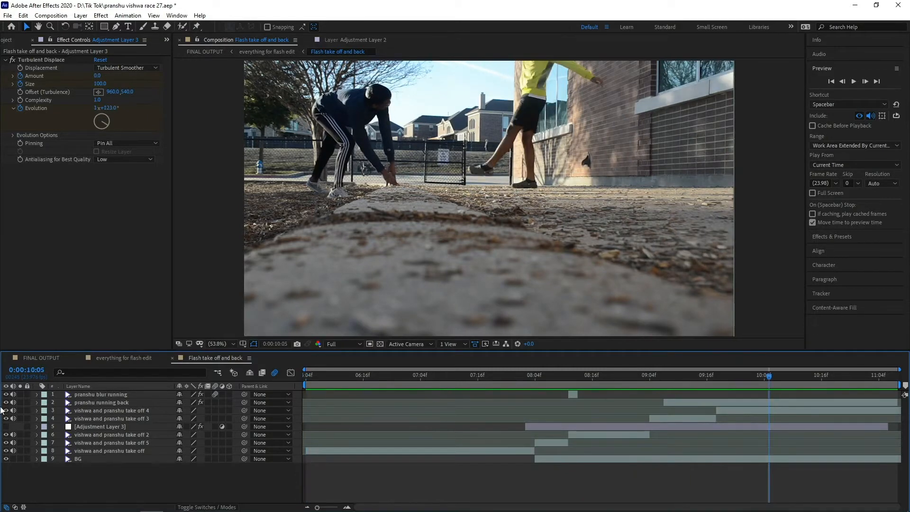
# Make Adjustment Layer 3 visible again and preview the composition from 0:00:06:04 with the displacement.
pyautogui.click(6, 425)
pyautogui.moveTo(374, 377); pyautogui.dragTo(283, 374)
pyautogui.press('space')
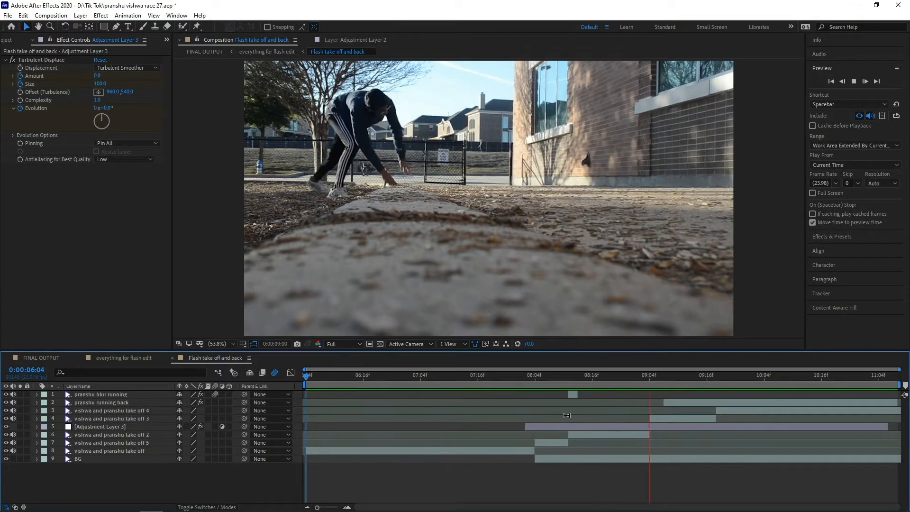
pyautogui.press('space')
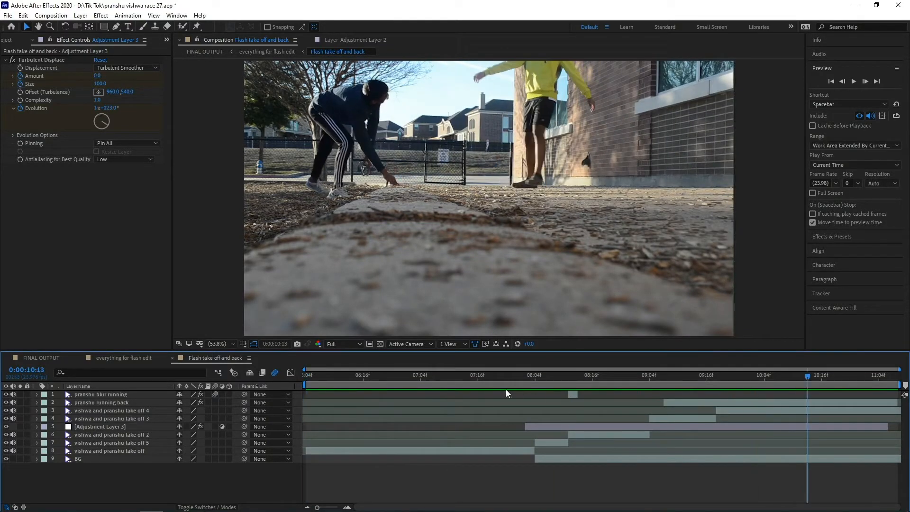
# Select Adjustment Layer 3 and place the current time at its start, 0:00:08:02.
pyautogui.moveTo(527, 377); pyautogui.dragTo(533, 430)
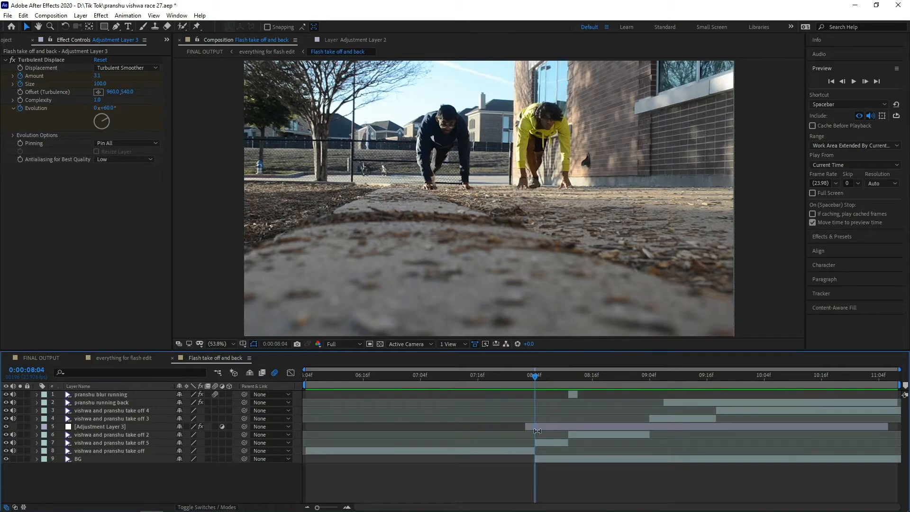
pyautogui.click(537, 430)
pyautogui.moveTo(534, 377); pyautogui.dragTo(525, 377)
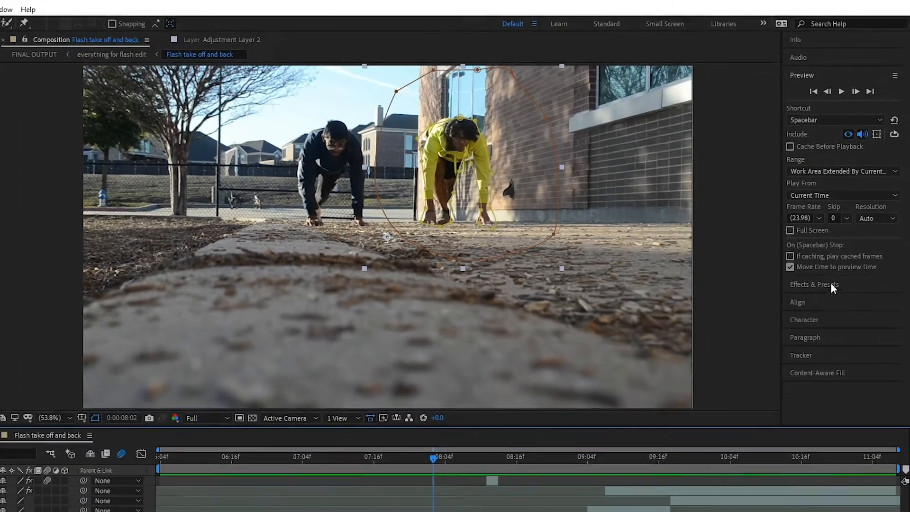
# Search the effects and presets for "turbu" to locate the Turbulent Displace effect.
pyautogui.click(832, 236)
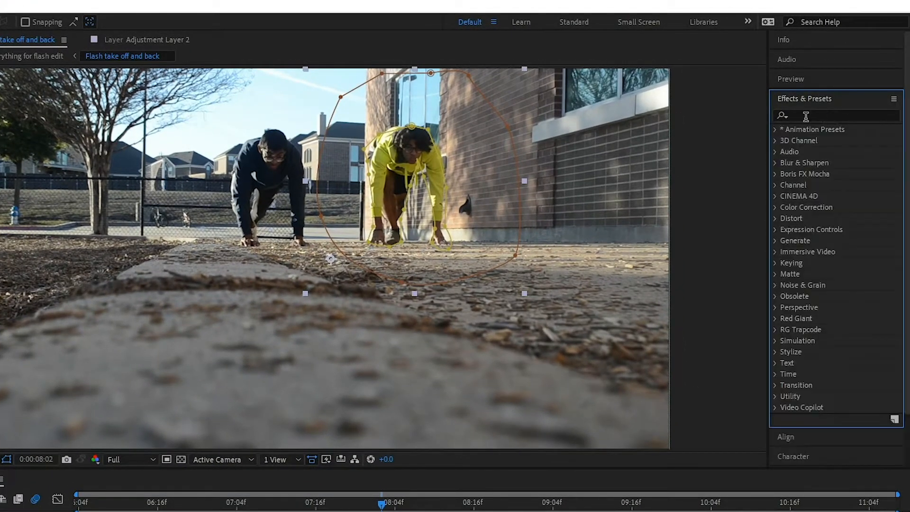
pyautogui.click(818, 116)
pyautogui.write('tu')
pyautogui.write('r')
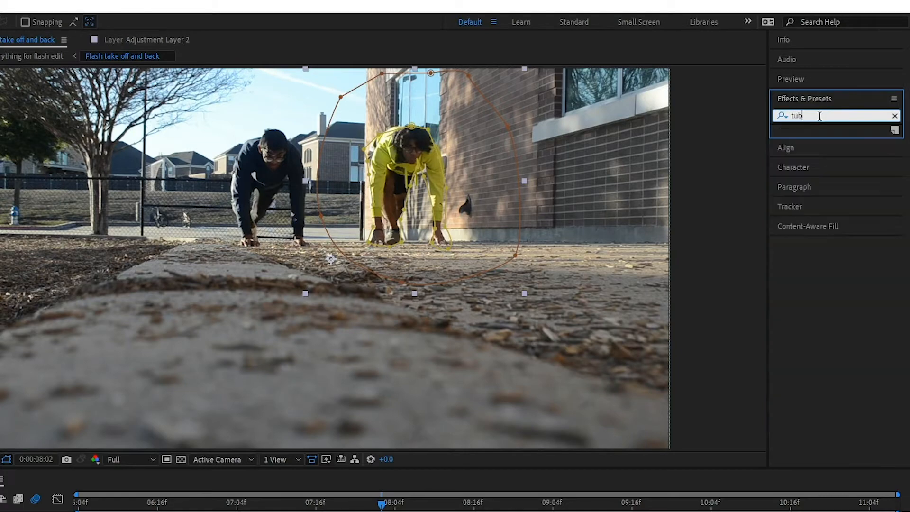
pyautogui.write('bu')
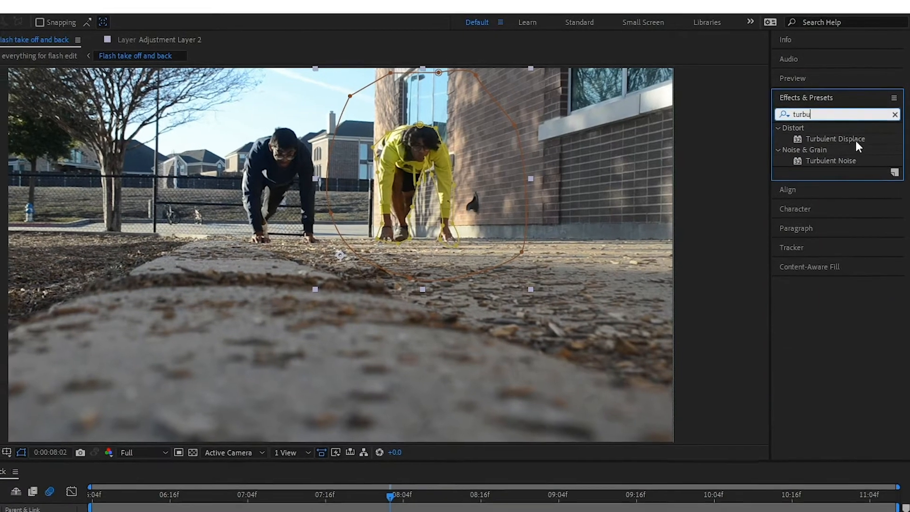
pyautogui.doubleClick(834, 140)
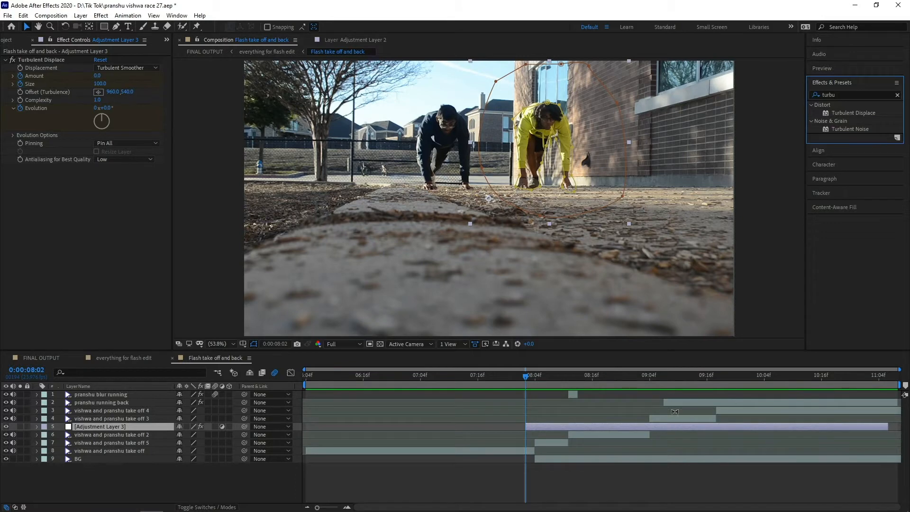
# Try trimming the end of Adjustment Layer 3 to 0:00:09:04.
pyautogui.moveTo(667, 390); pyautogui.dragTo(650, 405)
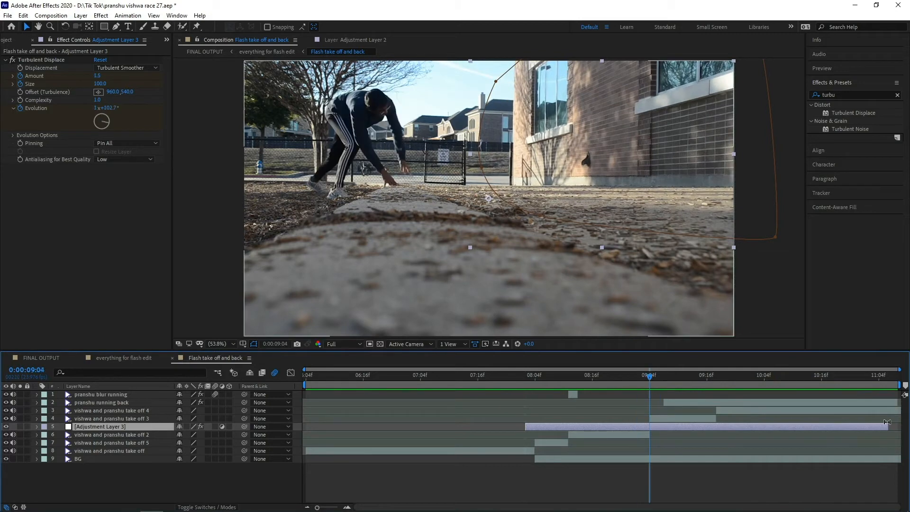
pyautogui.moveTo(882, 427); pyautogui.dragTo(650, 427)
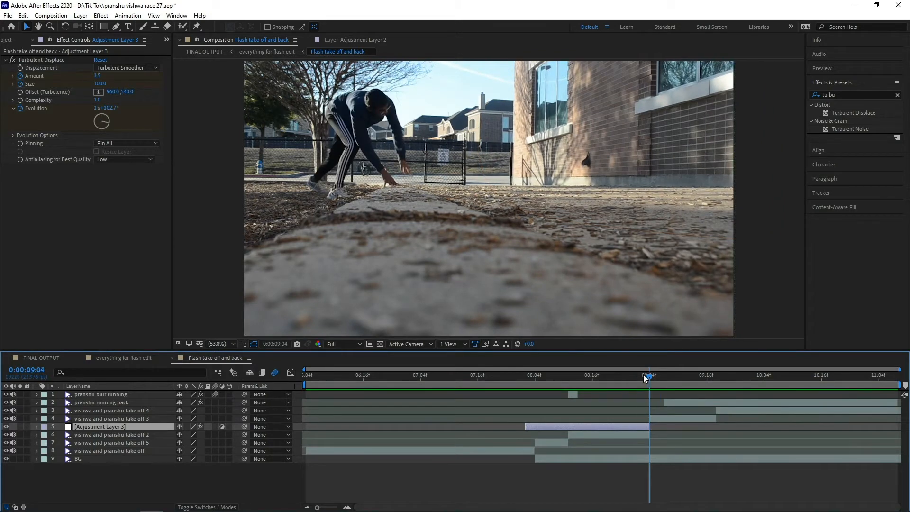
pyautogui.moveTo(647, 376); pyautogui.dragTo(654, 396)
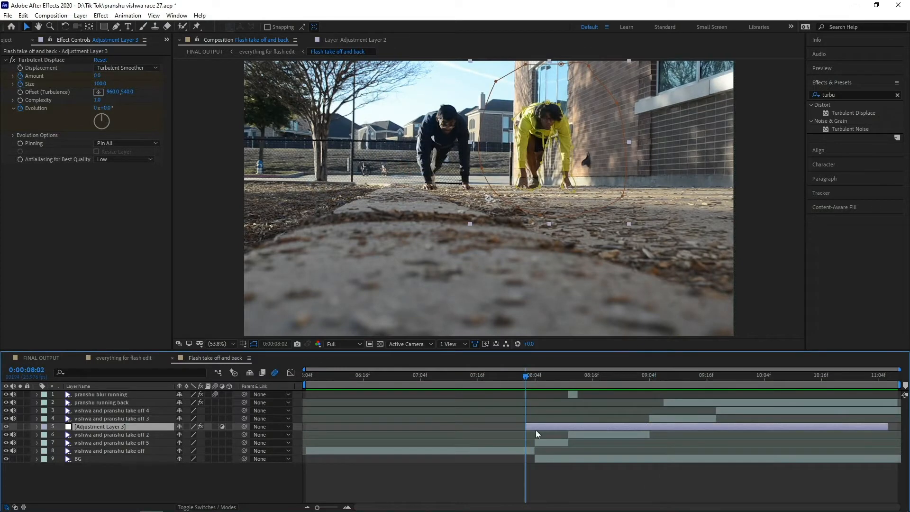
# Reveal the keyframed properties of Adjustment Layer 3 and collapse Mask 1 and Mask 2 to examine the Turbulent Displace keyframes.
pyautogui.press('u')
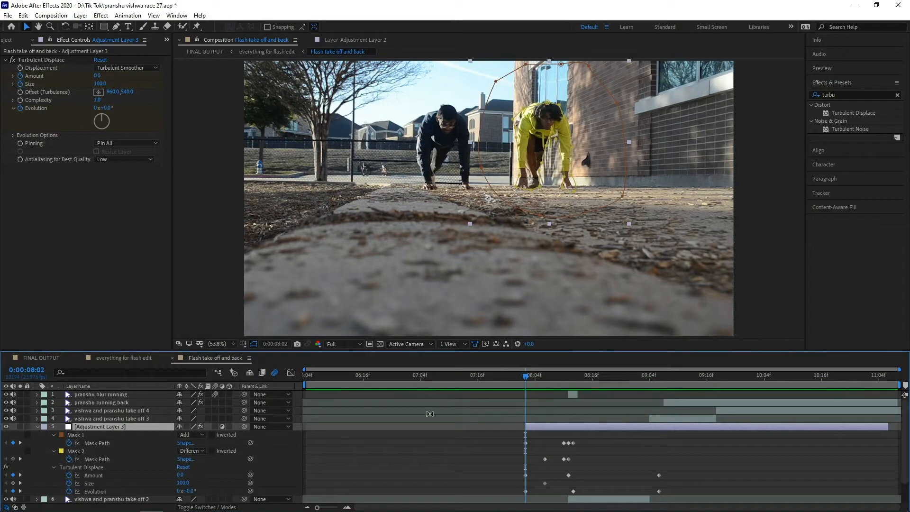
pyautogui.click(93, 467)
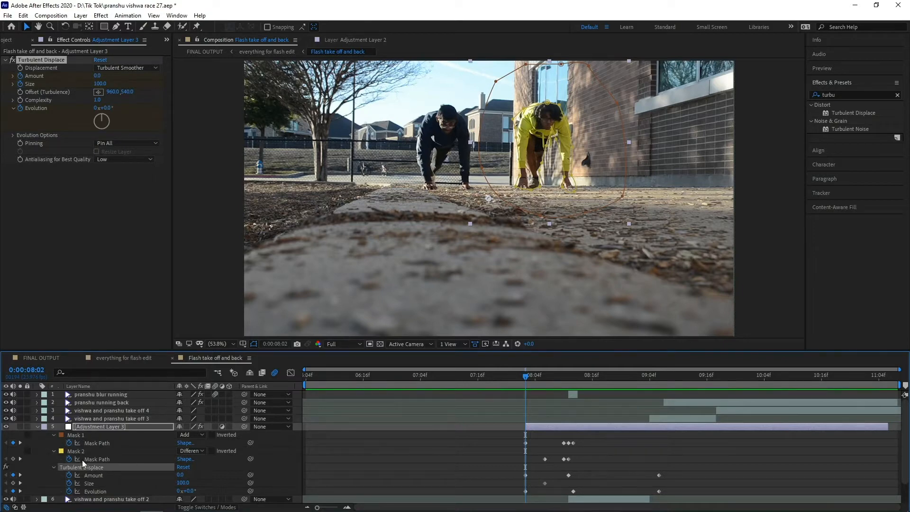
pyautogui.click(54, 435)
pyautogui.click(53, 443)
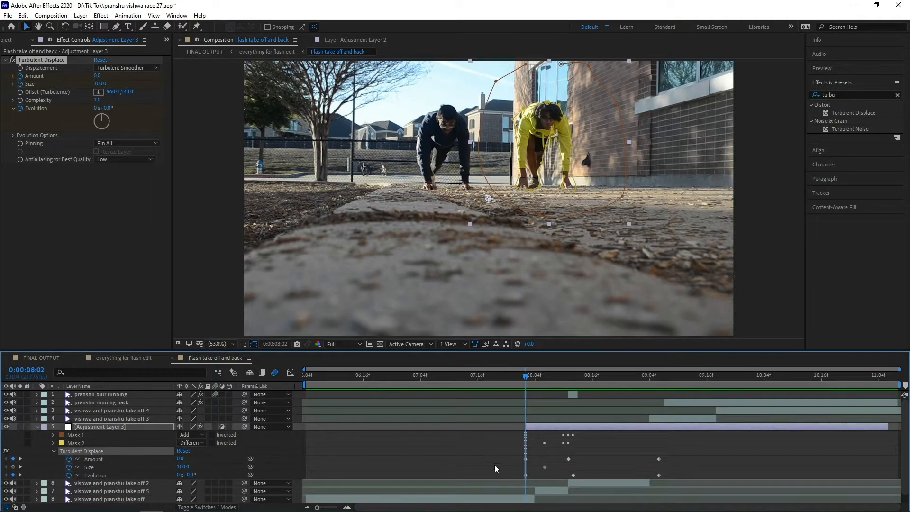
pyautogui.click(513, 465)
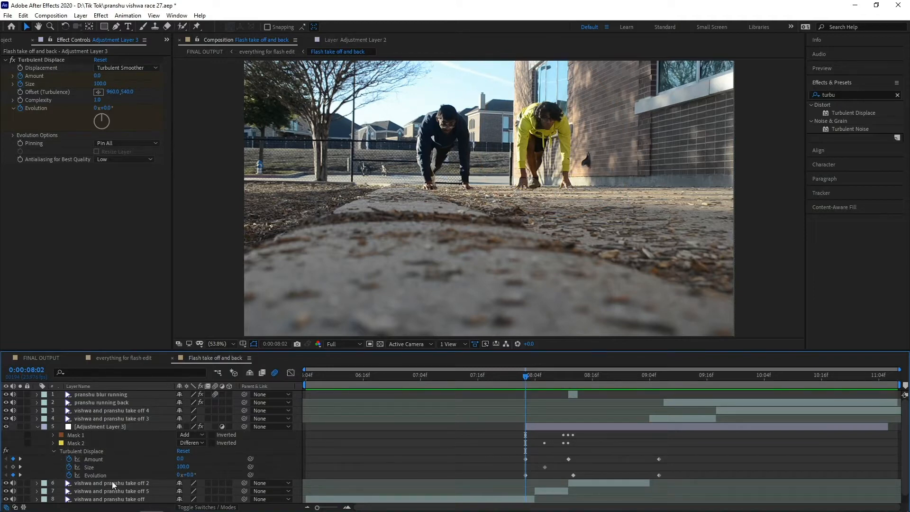
# Try setting the mode of Mask 2 on Adjustment Layer 3 to None and check the frame at 0:00:08:02.
pyautogui.click(539, 426)
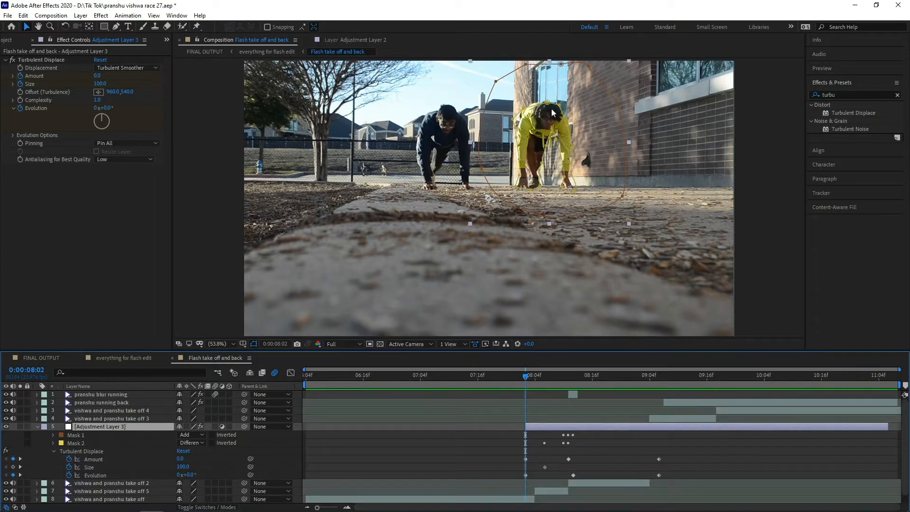
pyautogui.moveTo(529, 383)
pyautogui.mouseDown()
pyautogui.moveTo(565, 391)
pyautogui.moveTo(526, 396)
pyautogui.mouseUp()
pyautogui.click(189, 438)
pyautogui.click(204, 370)
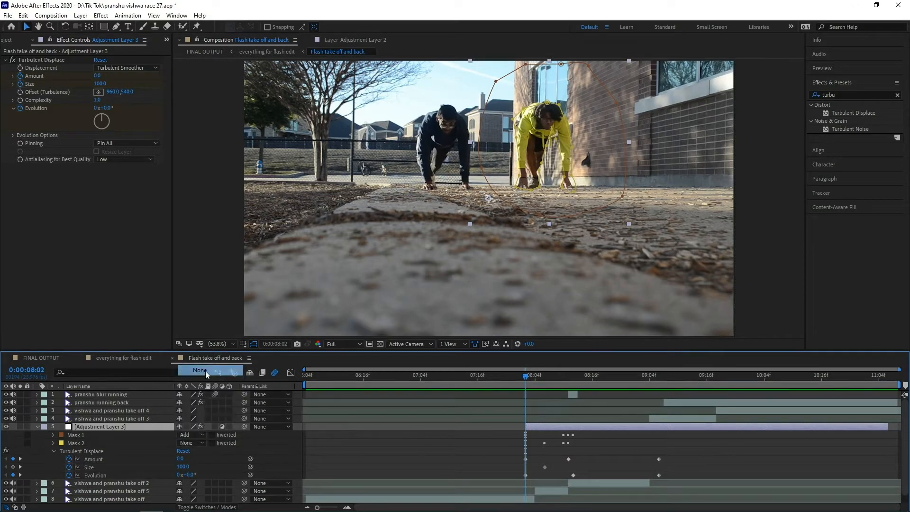
pyautogui.moveTo(522, 377)
pyautogui.mouseDown()
pyautogui.moveTo(581, 382)
pyautogui.moveTo(528, 394)
pyautogui.moveTo(525, 377)
pyautogui.mouseUp()
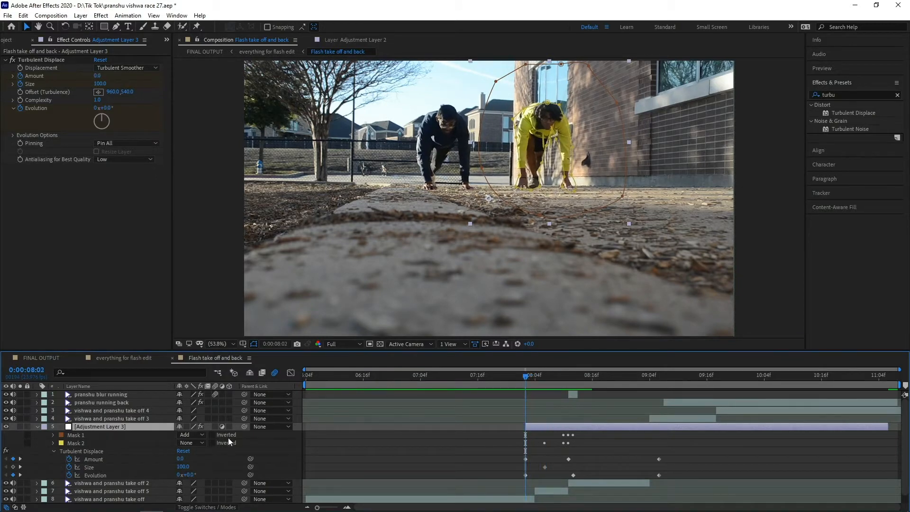
pyautogui.click(204, 445)
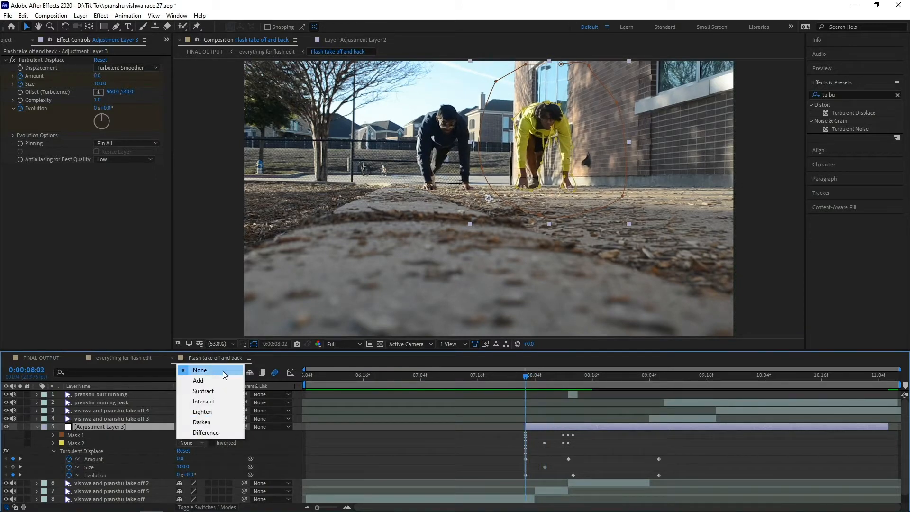
pyautogui.click(304, 401)
pyautogui.click(334, 426)
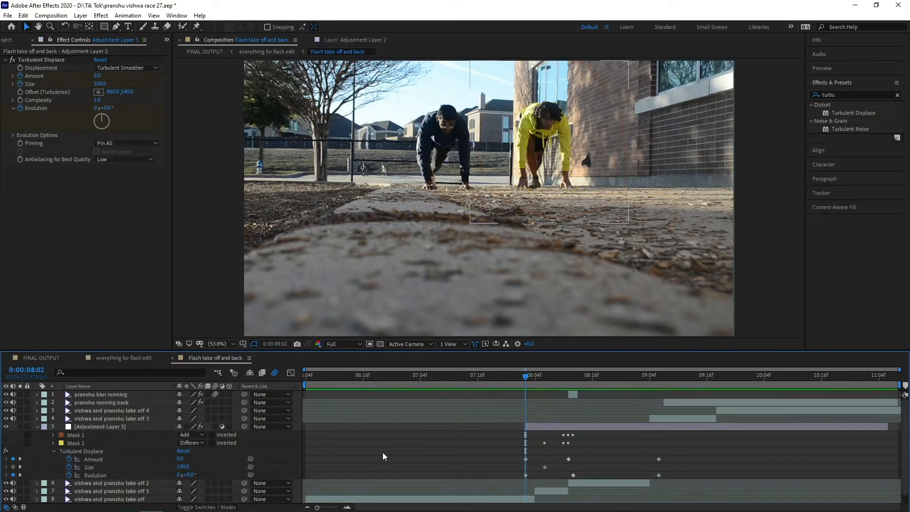
# Select Mask 1 and Mask 2 of Adjustment Layer 3 in turn to examine their outlines at 0:00:08:02.
pyautogui.click(536, 377)
pyautogui.moveTo(535, 377); pyautogui.dragTo(526, 394)
pyautogui.click(122, 428)
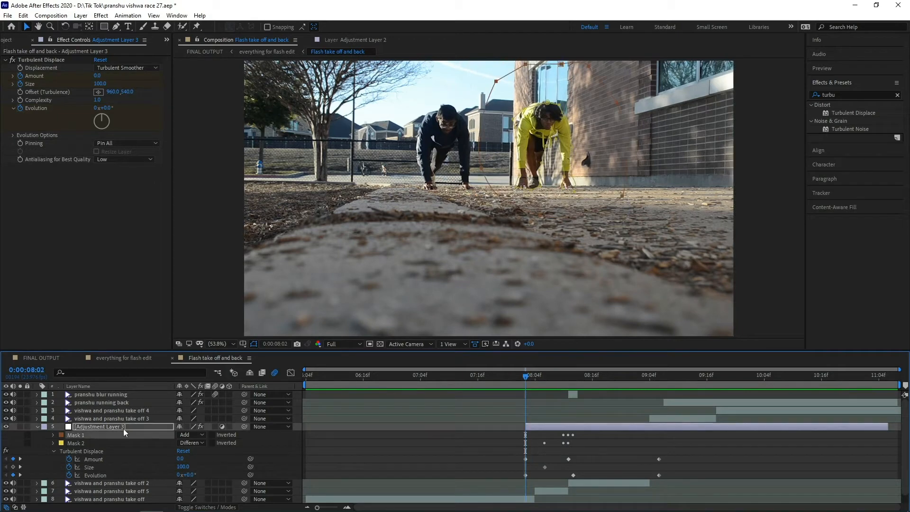
pyautogui.click(92, 443)
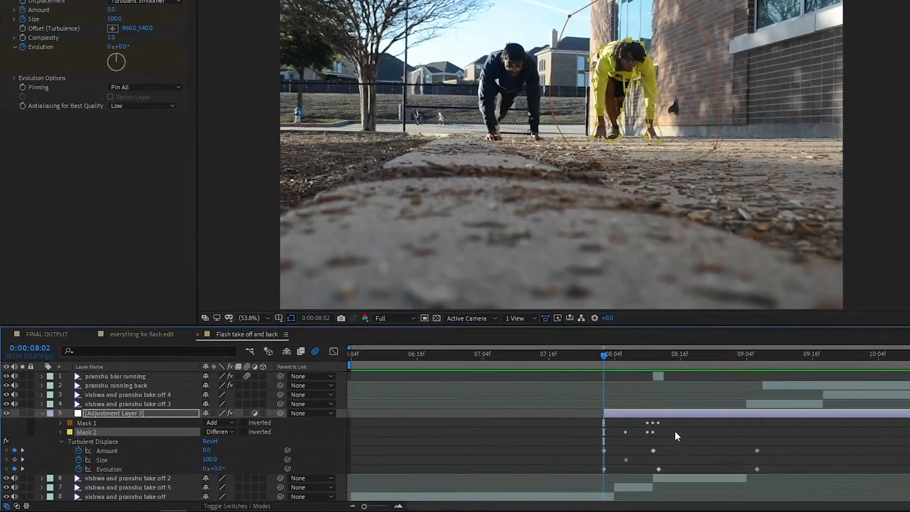
pyautogui.click(588, 445)
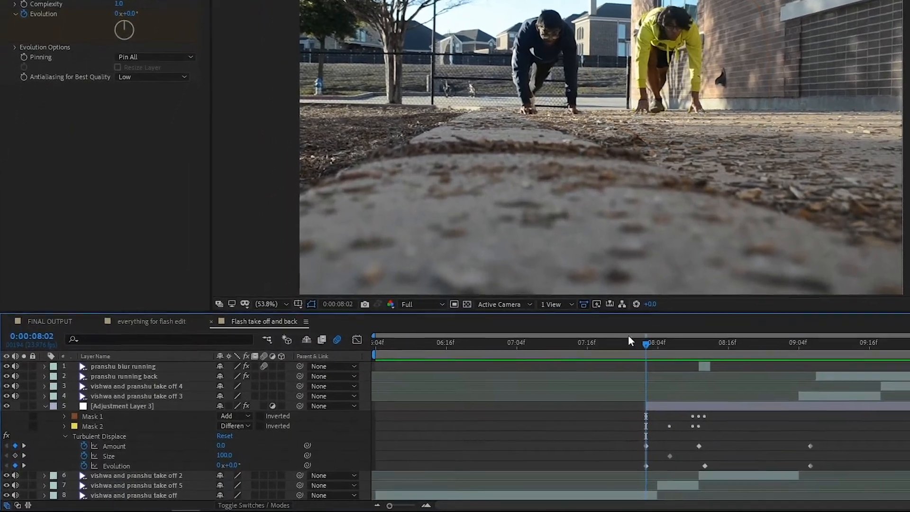
pyautogui.click(657, 406)
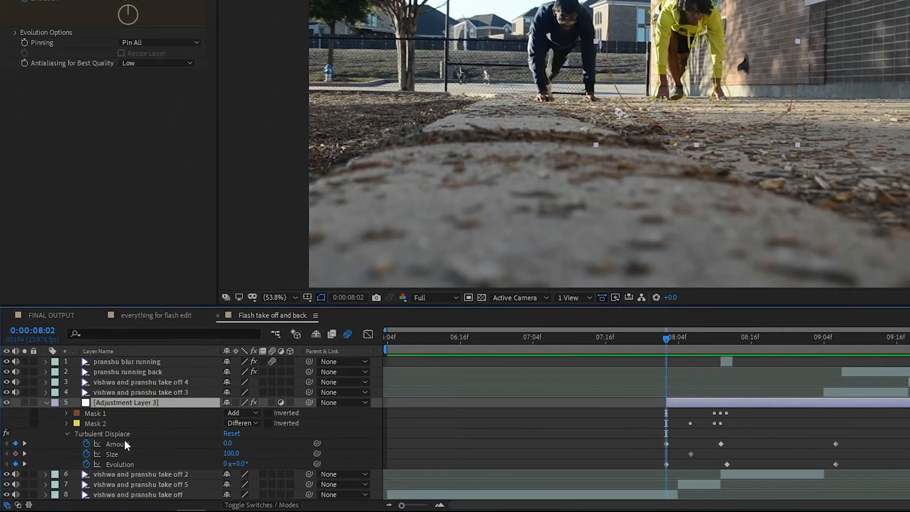
# Try an Evolution of 2x+200.0° for Turbulent Displace on Adjustment Layer 3 at 0:00:08:11 and undo the change.
pyautogui.moveTo(665, 338); pyautogui.dragTo(800, 381)
pyautogui.moveTo(737, 384); pyautogui.dragTo(719, 394)
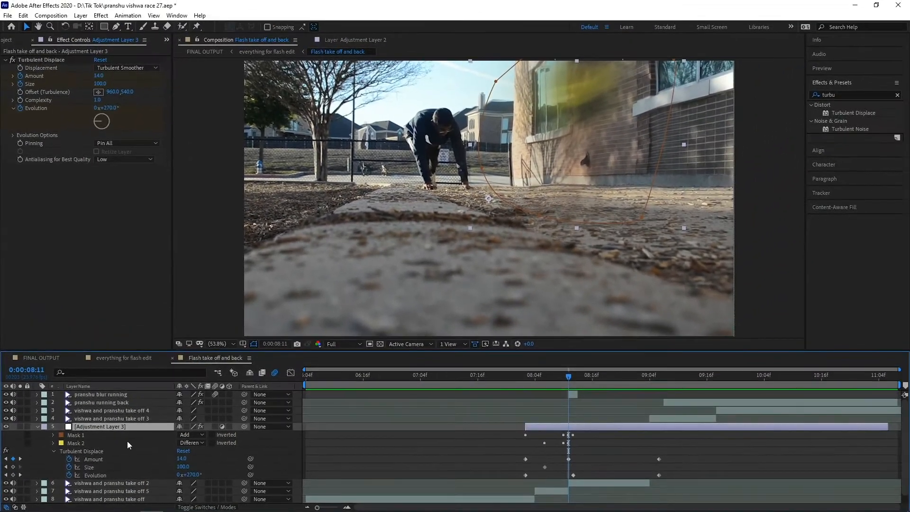
pyautogui.moveTo(192, 475); pyautogui.dragTo(438, 475)
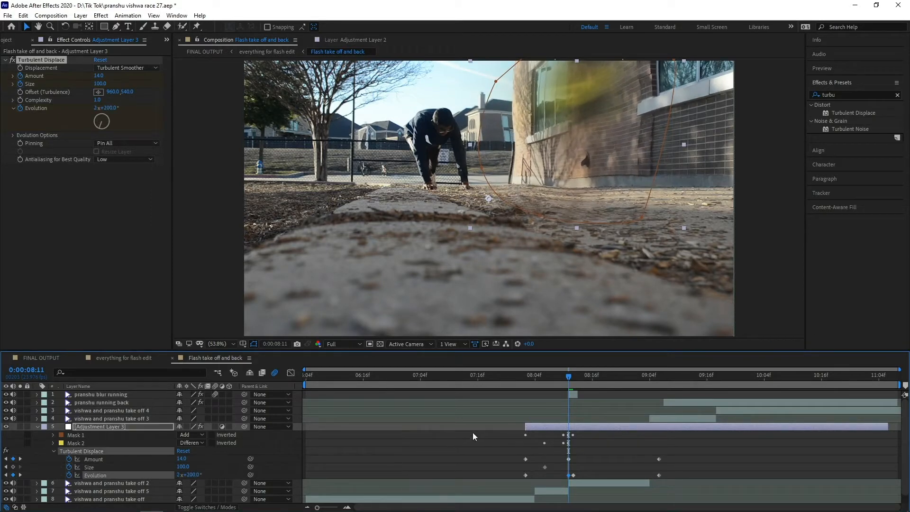
pyautogui.hotkey('ctrl', 'z')
# Select the "running back" clip at 0:00:09:07, reset its CC Radial Fast Blur and disable the effect.
pyautogui.moveTo(565, 377); pyautogui.dragTo(664, 393)
pyautogui.click(37, 426)
pyautogui.click(666, 402)
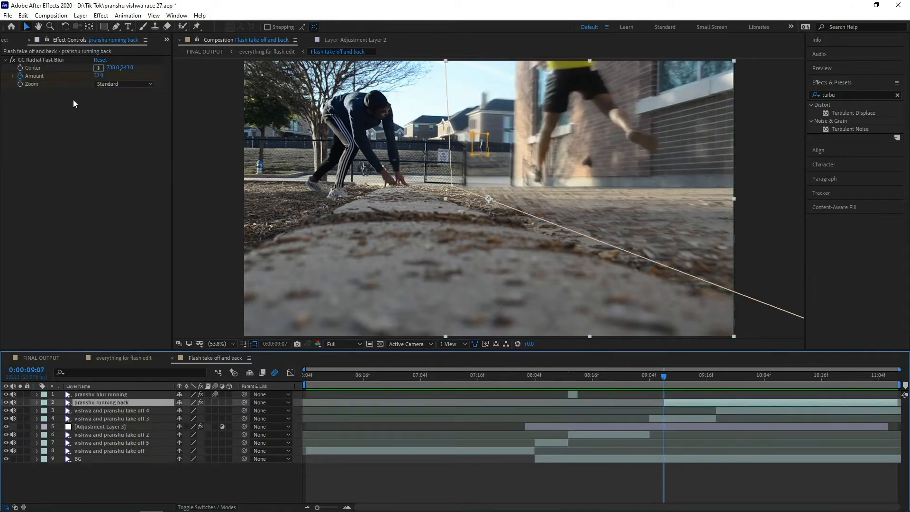
pyautogui.click(105, 60)
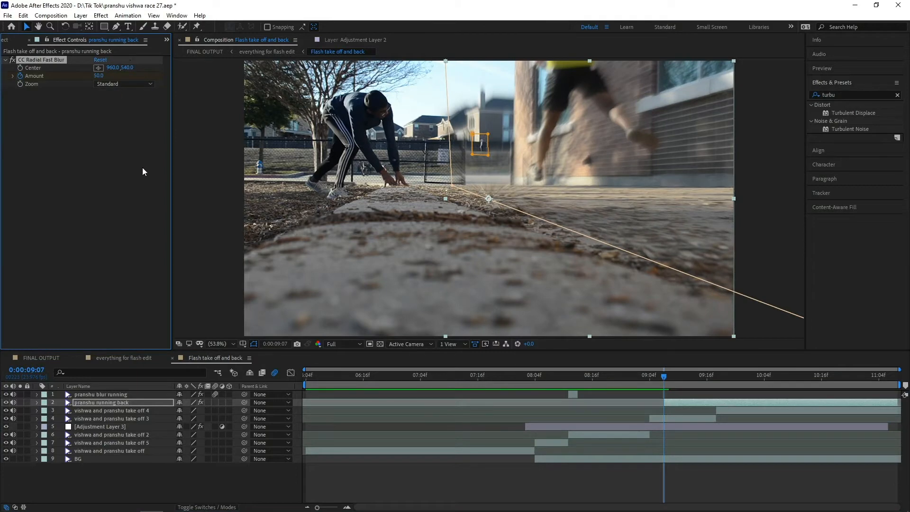
pyautogui.click(12, 60)
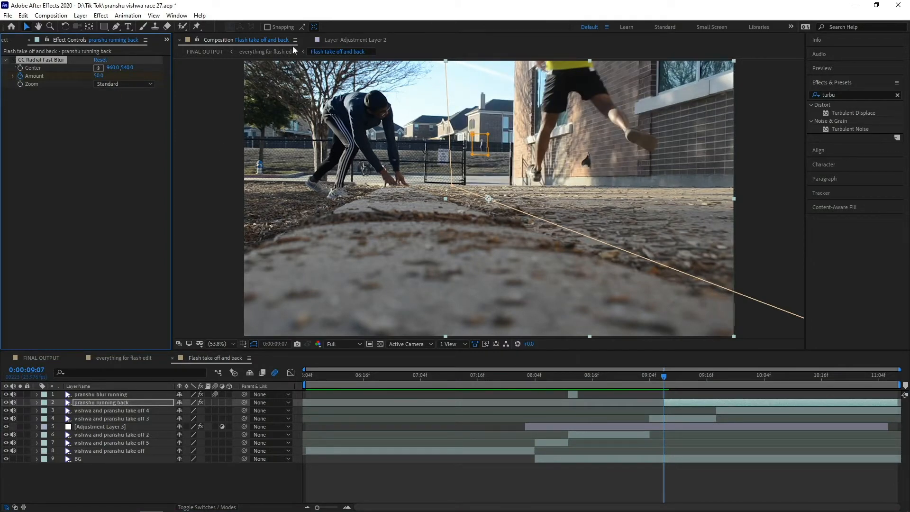
# Solo the "running back" clip at 0:00:09:07, compare it with and without the "take off 3" clip, and clear both solos.
pyautogui.click(20, 402)
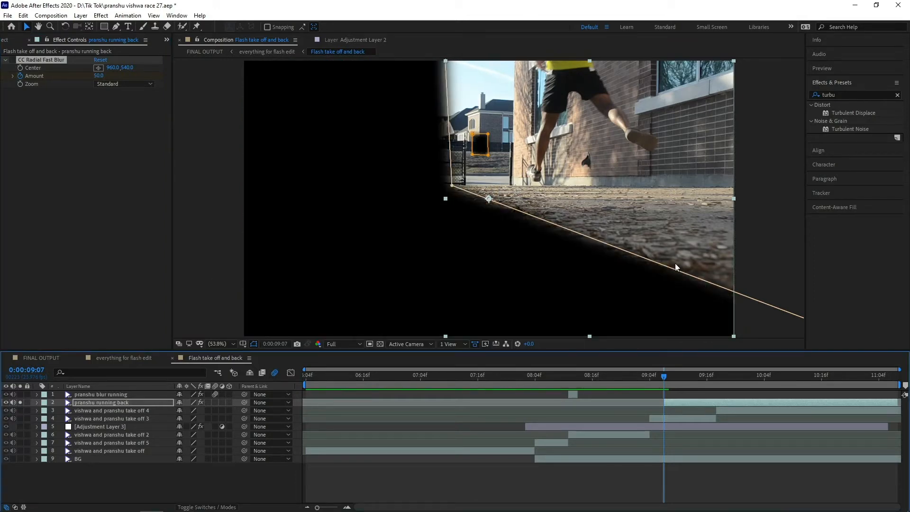
pyautogui.click(640, 462)
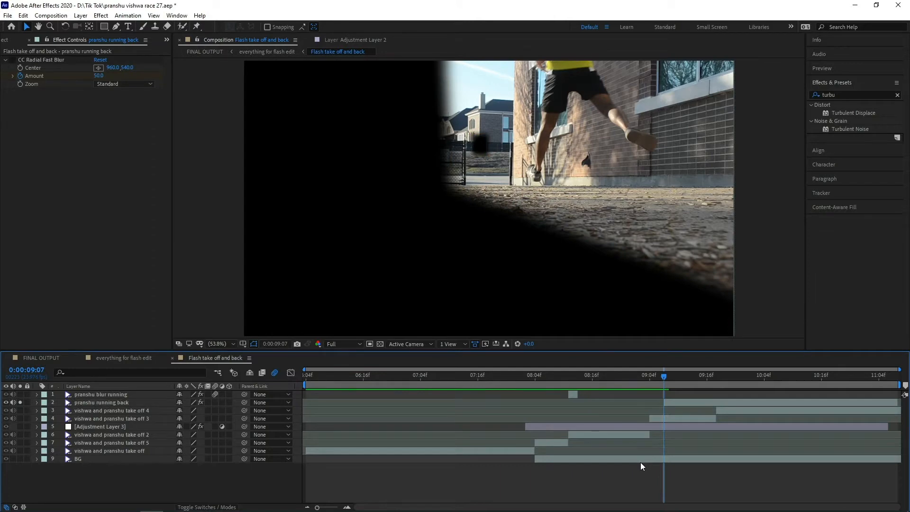
pyautogui.click(664, 419)
pyautogui.click(20, 418)
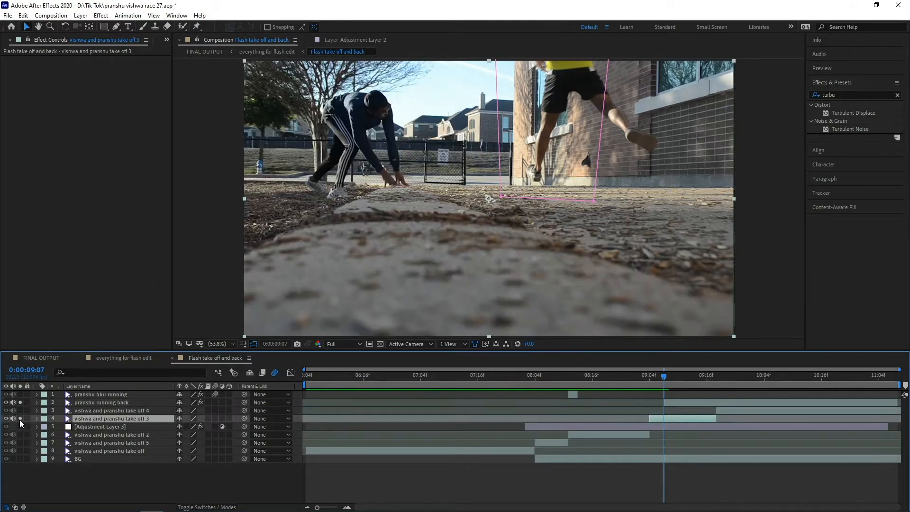
pyautogui.click(20, 419)
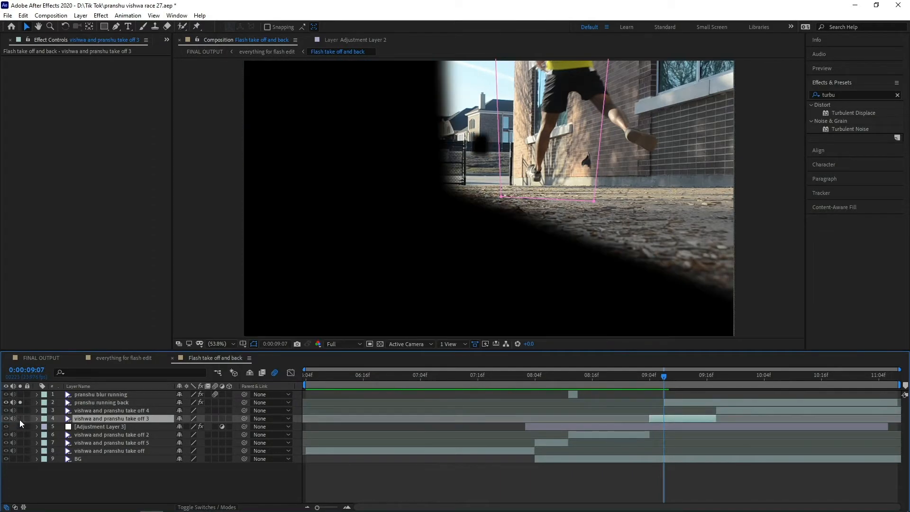
pyautogui.click(19, 418)
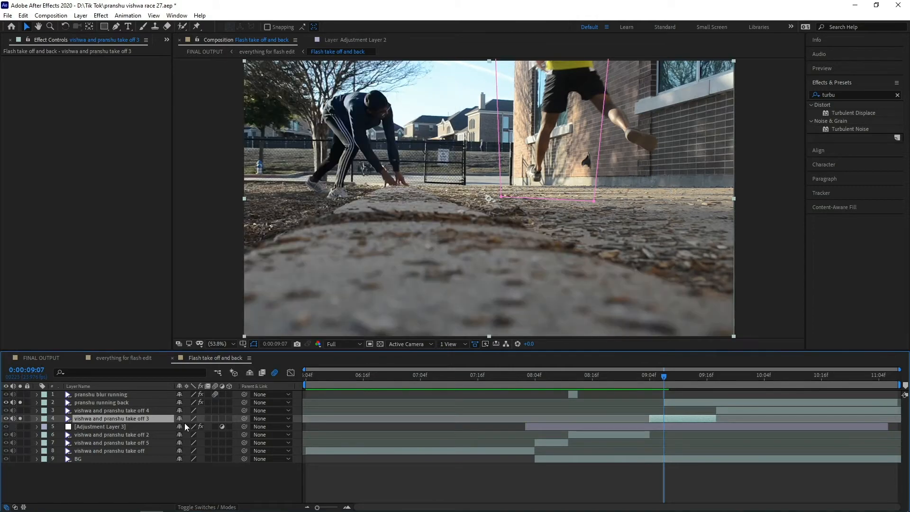
pyautogui.click(20, 418)
pyautogui.click(20, 402)
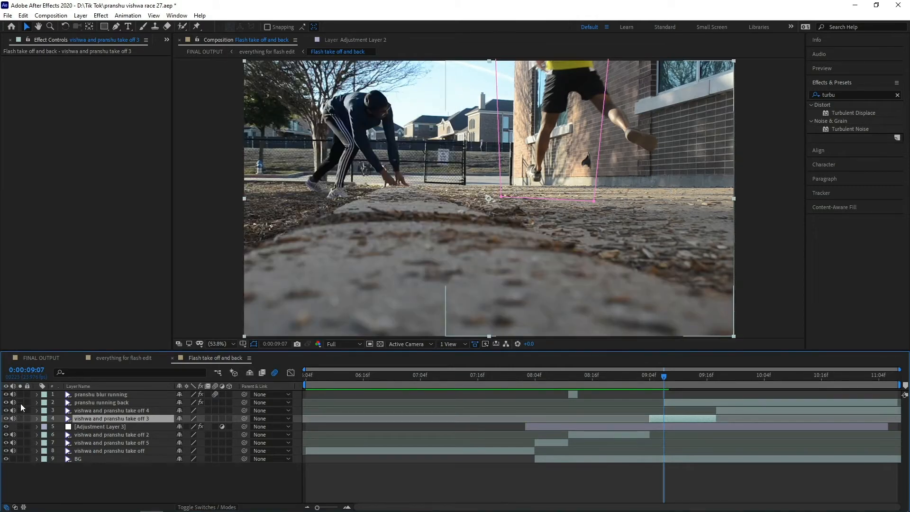
# Undo the reset and disabling of CC Radial Fast Blur on the "running back" clip, stepping through the edit history.
pyautogui.click(100, 402)
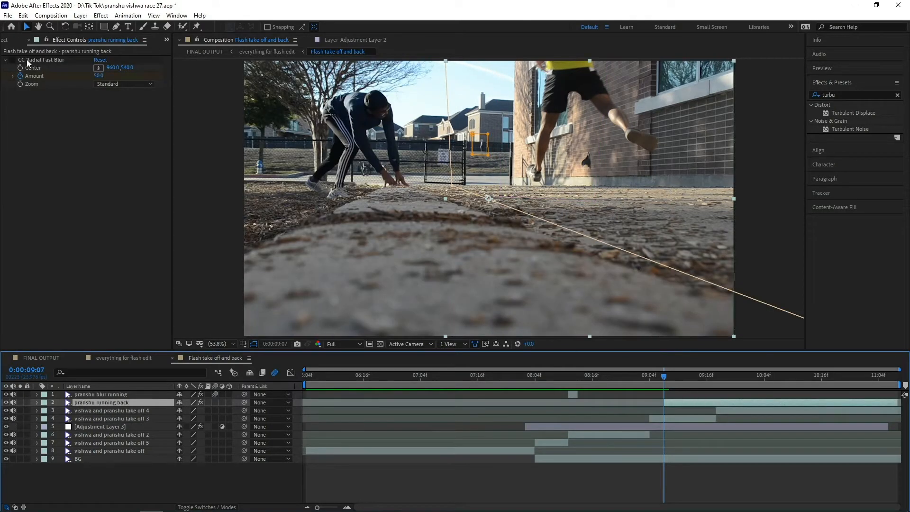
pyautogui.hotkey('ctrl', 'z')
pyautogui.hotkey('ctrl', 'z')
pyautogui.hotkey('ctrl', 'z')
pyautogui.hotkey('ctrl', 'z')
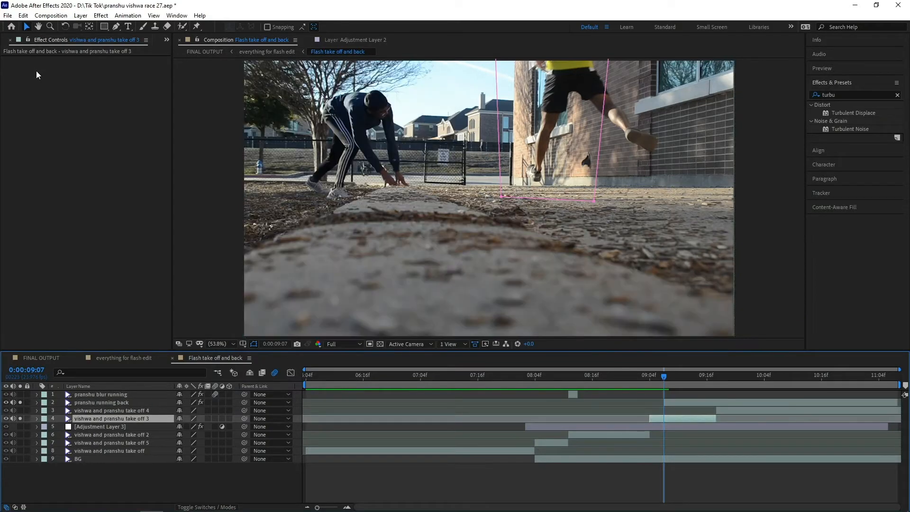
pyautogui.hotkey('ctrl', 'shift', 'z')
pyautogui.hotkey('ctrl', 'shift', 'z')
pyautogui.hotkey('ctrl', 'shift', 'z')
pyautogui.hotkey('ctrl', 'shift', 'z')
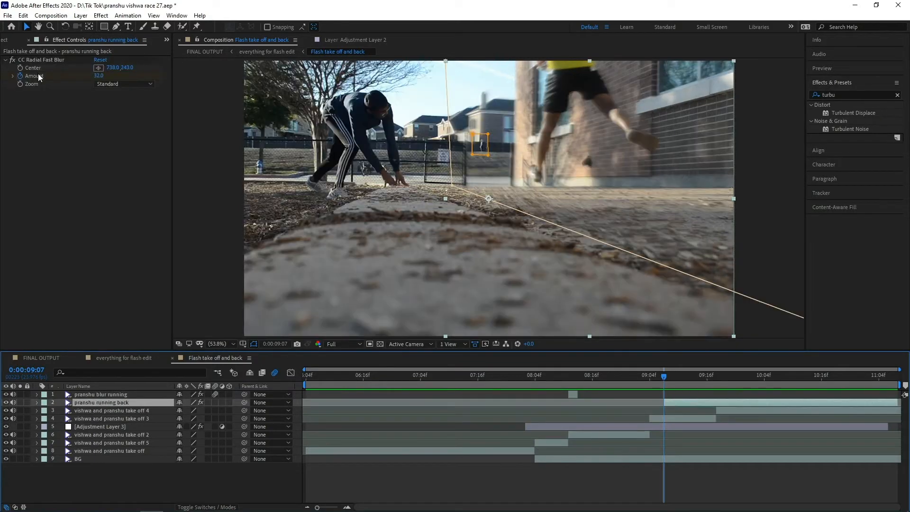
pyautogui.hotkey('ctrl', 'shift', 'z')
pyautogui.hotkey('ctrl', 'shift', 'z')
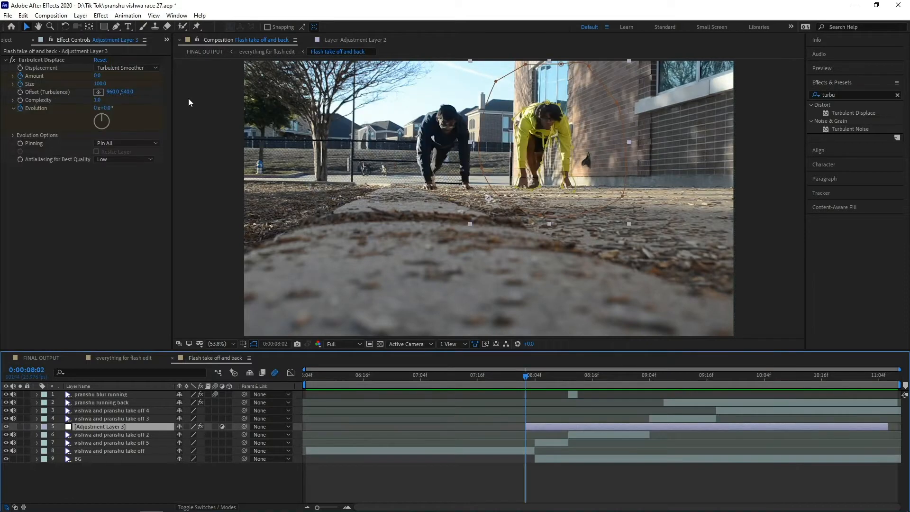
# Select the "running back" clip at 0:00:09:07, check its frames up to 0:00:09:12, and reveal its mask paths.
pyautogui.click(664, 379)
pyautogui.click(672, 401)
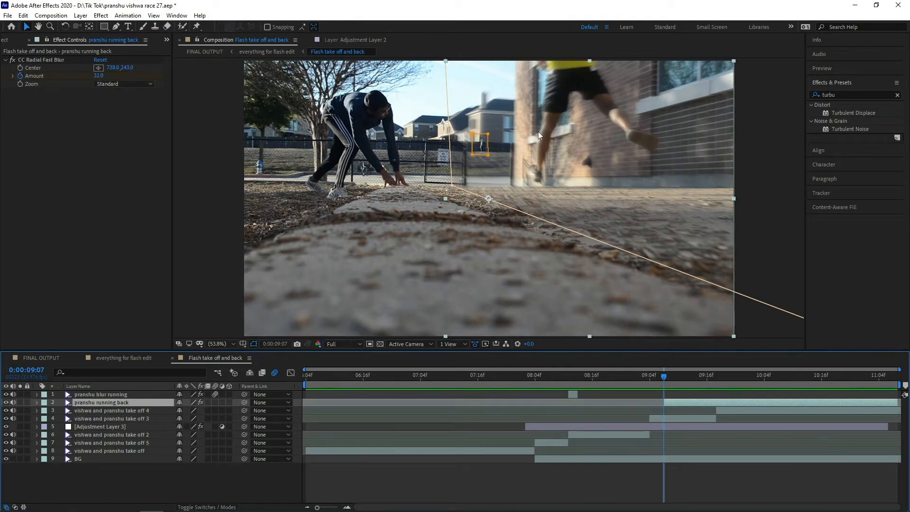
pyautogui.moveTo(664, 376); pyautogui.dragTo(681, 429)
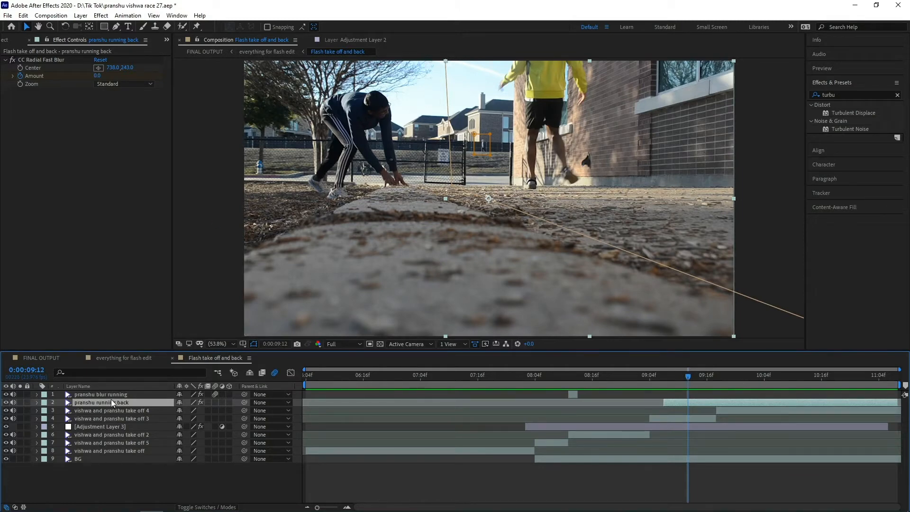
pyautogui.press('m')
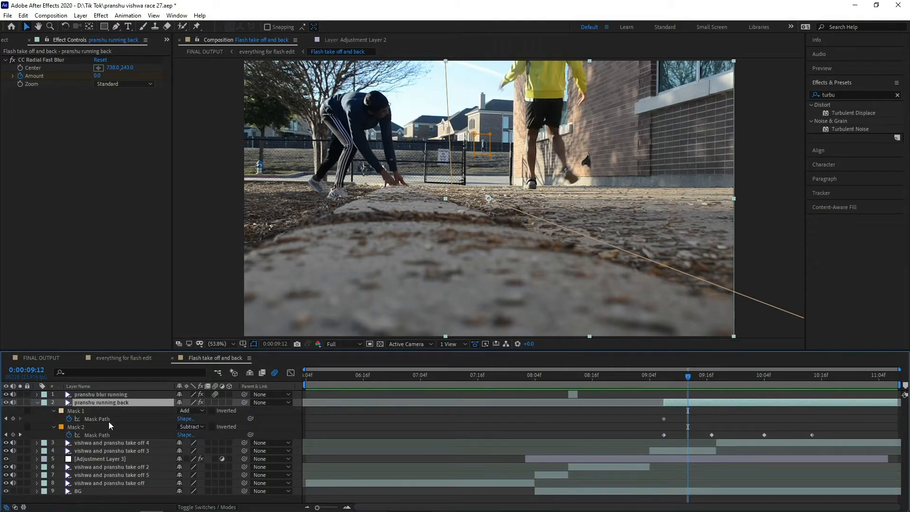
# Try the None mode on Mask 2 of the "running back" clip, compare the frames back to 0:00:09:07, and restore Subtract.
pyautogui.click(73, 428)
pyautogui.click(199, 427)
pyautogui.click(192, 434)
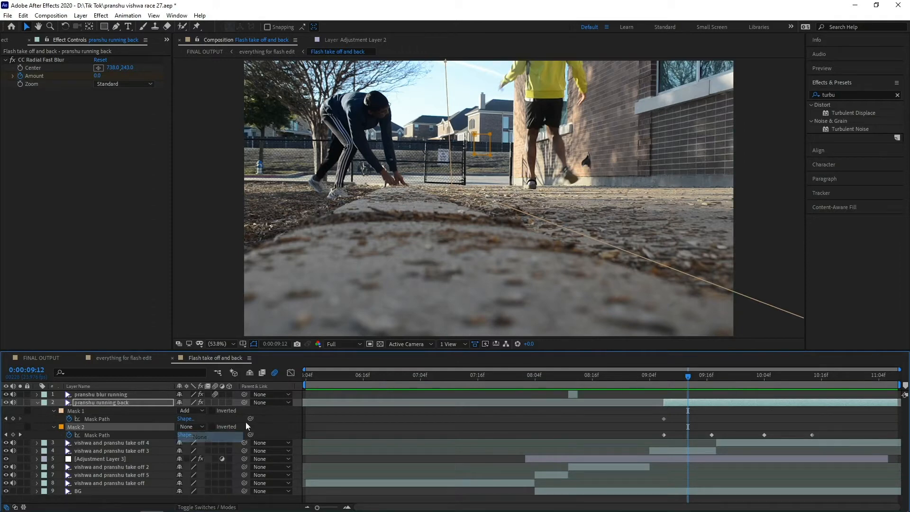
pyautogui.click(681, 375)
pyautogui.moveTo(680, 374); pyautogui.dragTo(663, 402)
pyautogui.click(192, 427)
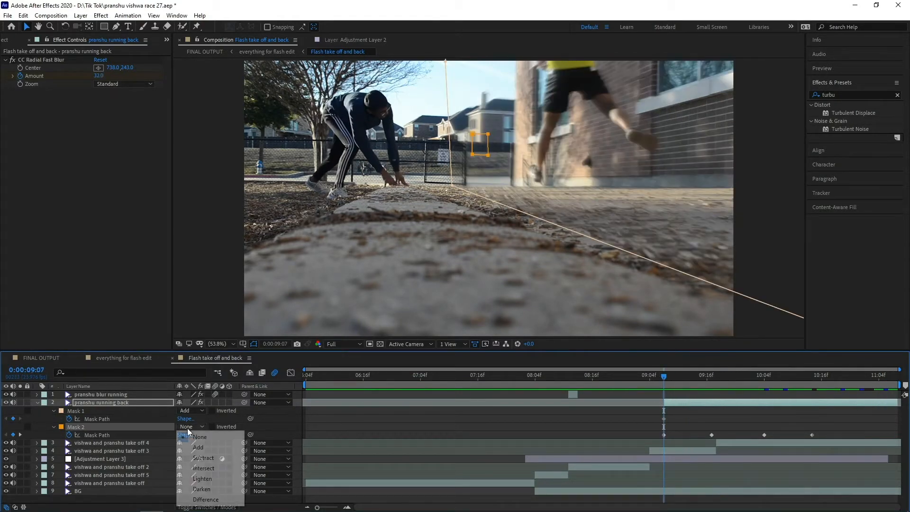
pyautogui.click(192, 457)
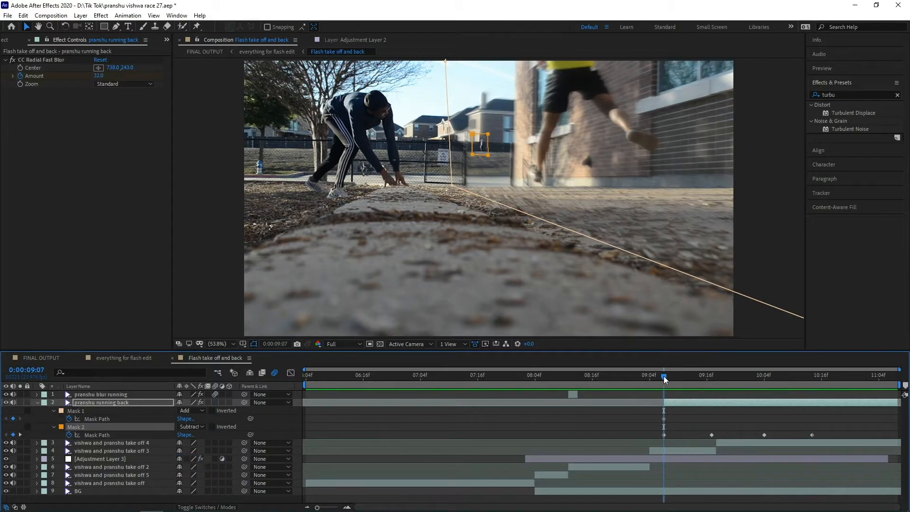
# Examine how the animated Mask 2 follows the "running back" clip through 0:00:11:04, and return to 0:00:08:13.
pyautogui.moveTo(664, 378); pyautogui.dragTo(693, 383)
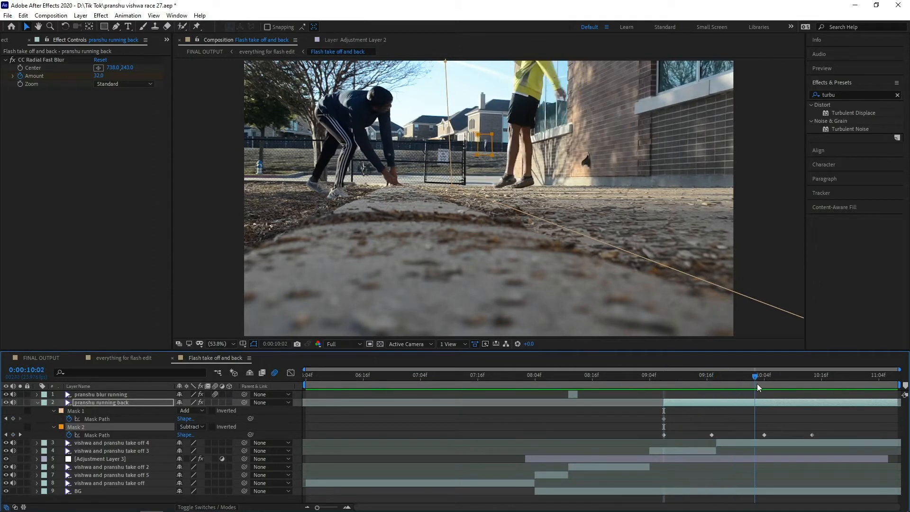
pyautogui.moveTo(683, 386); pyautogui.dragTo(713, 399)
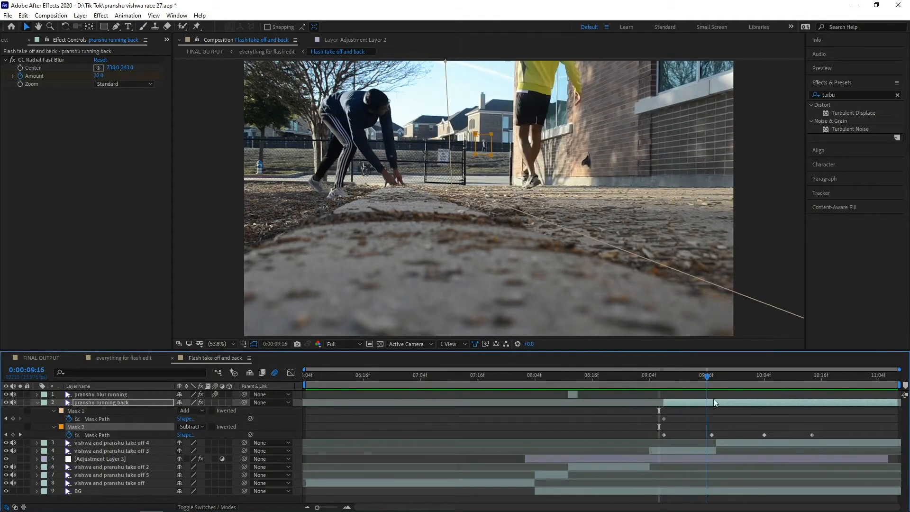
pyautogui.moveTo(810, 397); pyautogui.dragTo(880, 400)
pyautogui.moveTo(736, 402); pyautogui.dragTo(704, 398)
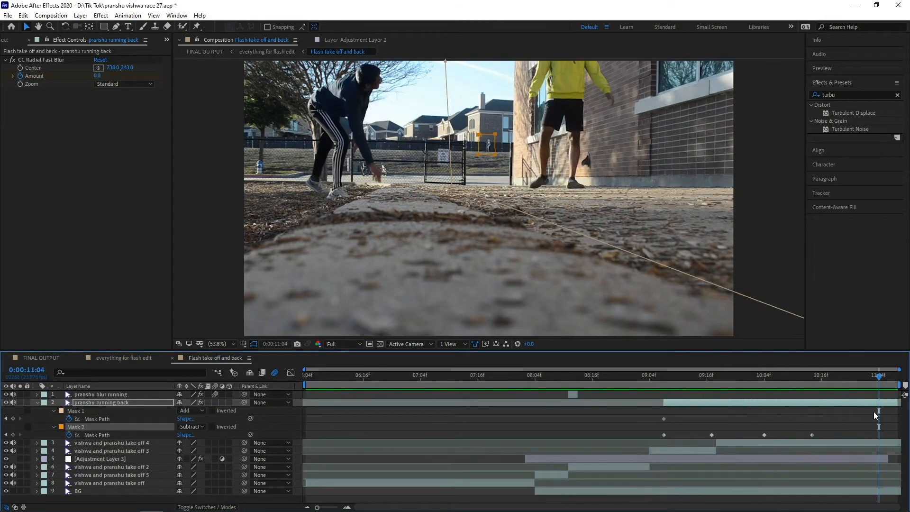
pyautogui.click(881, 379)
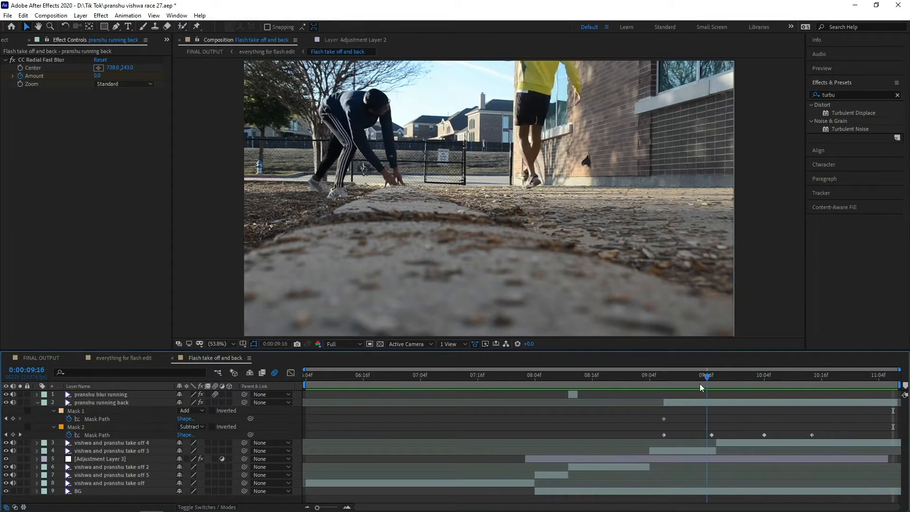
pyautogui.moveTo(699, 383); pyautogui.dragTo(727, 403)
pyautogui.moveTo(794, 402); pyautogui.dragTo(683, 402)
pyautogui.moveTo(736, 410); pyautogui.dragTo(577, 419)
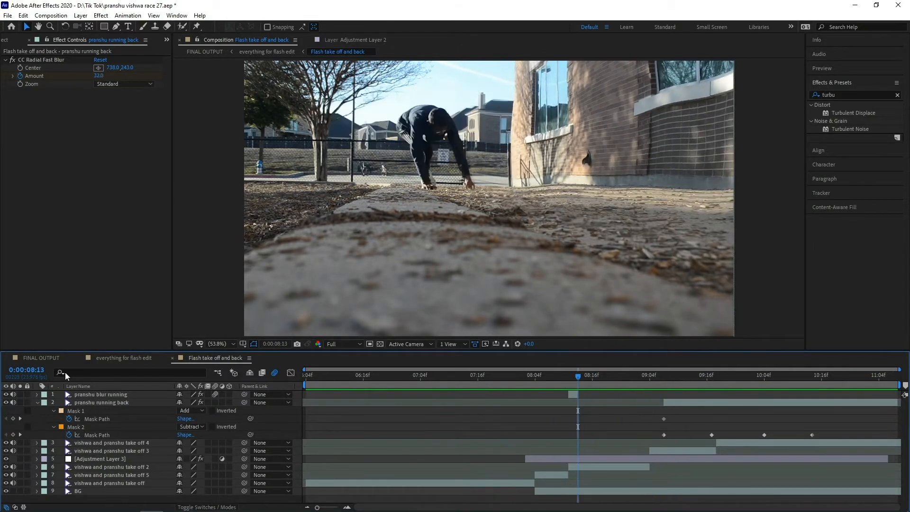
# Open the "everything for flash edit" composition and preview it from 0:00:06:04.
pyautogui.click(97, 358)
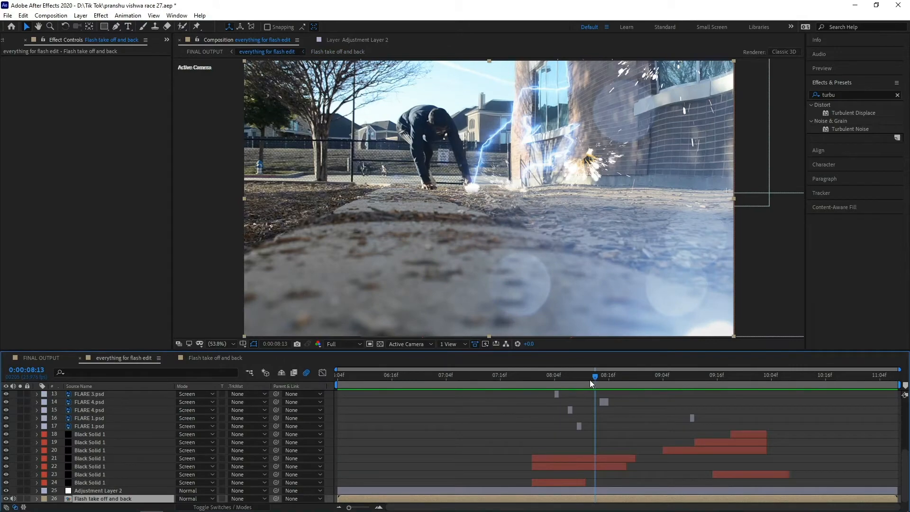
pyautogui.moveTo(590, 380); pyautogui.dragTo(314, 386)
pyautogui.press('space')
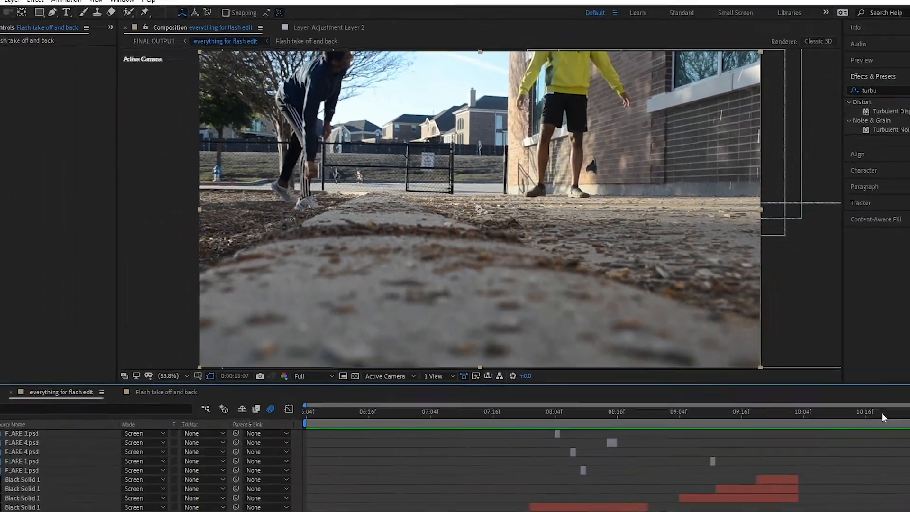
pyautogui.moveTo(882, 412); pyautogui.dragTo(335, 417)
pyautogui.click(444, 440)
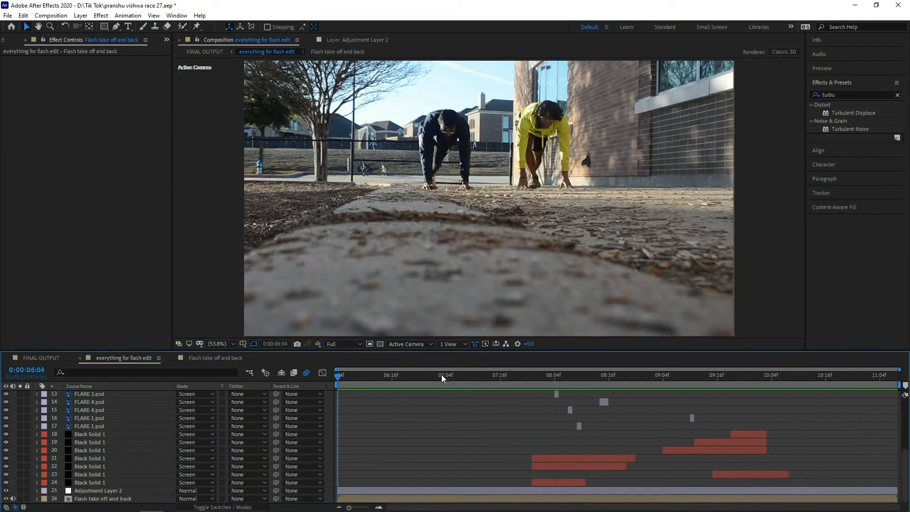
# Examine the build-up of lightning and flares between 0:00:07:23 and 0:00:08:11, stopping at 0:00:08:04.
pyautogui.moveTo(540, 386)
pyautogui.mouseDown()
pyautogui.moveTo(552, 388)
pyautogui.moveTo(521, 391)
pyautogui.moveTo(538, 395)
pyautogui.mouseUp()
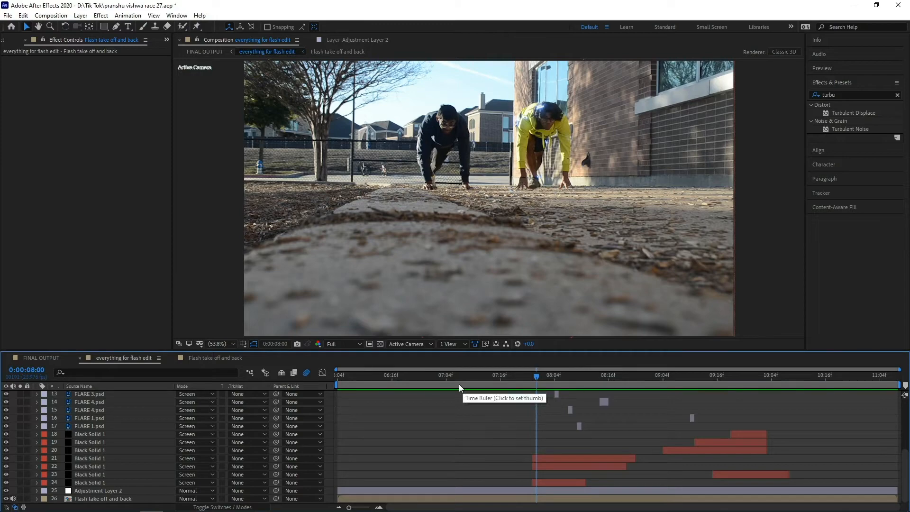
pyautogui.moveTo(536, 388); pyautogui.dragTo(586, 414)
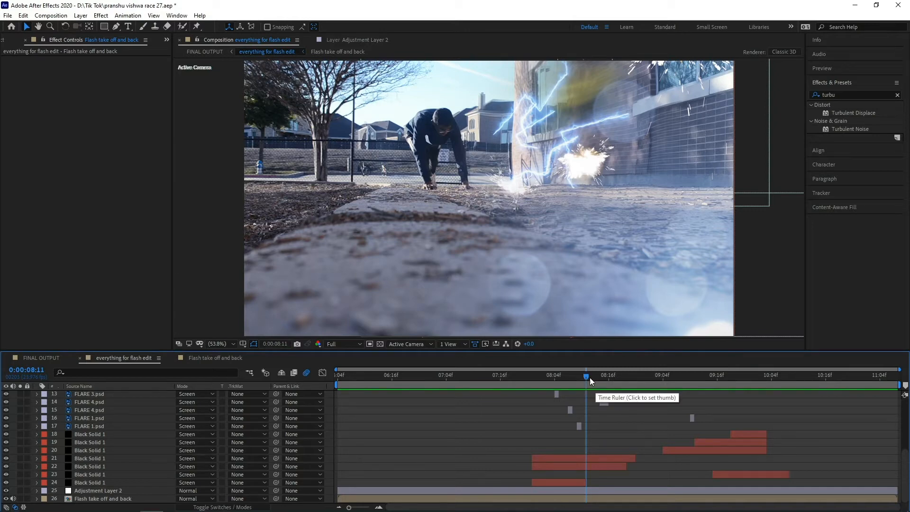
pyautogui.moveTo(589, 377); pyautogui.dragTo(544, 392)
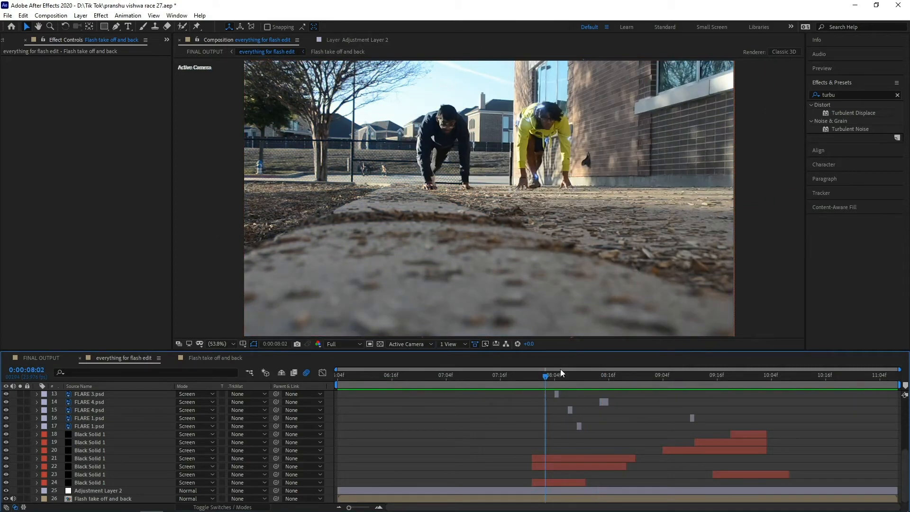
pyautogui.moveTo(543, 377); pyautogui.dragTo(531, 397)
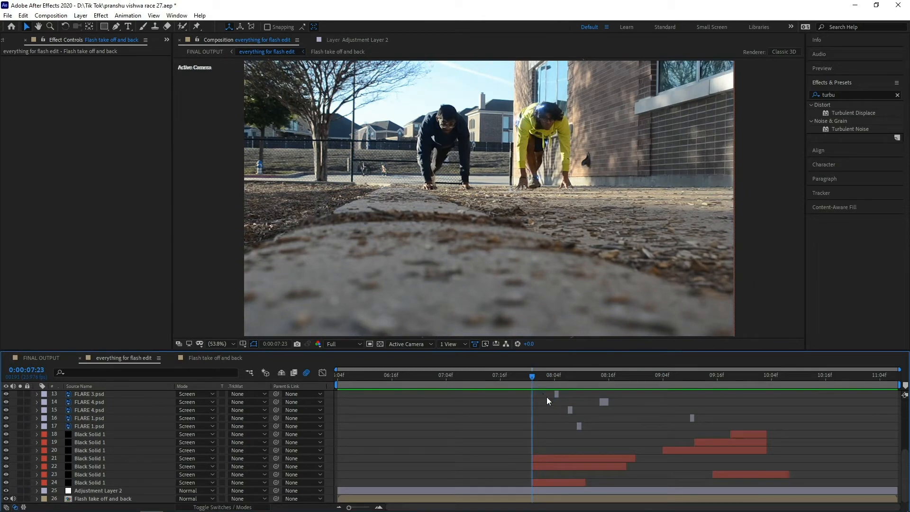
pyautogui.moveTo(531, 378); pyautogui.dragTo(550, 410)
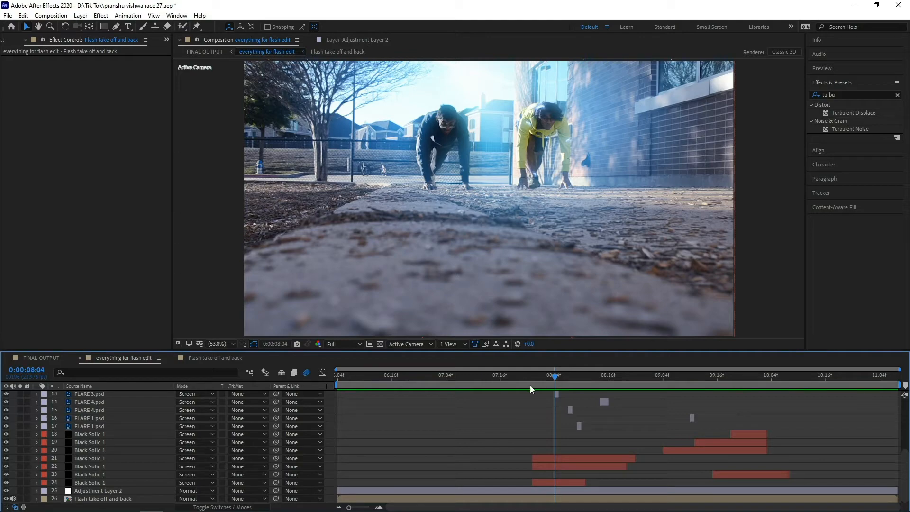
# Select the FLARE 3.psd layer 13 at 0:00:08:04, activate the Pen tool, and reveal the layer's masks.
pyautogui.moveTo(557, 374); pyautogui.dragTo(556, 420)
pyautogui.scroll(1, 177, 410)
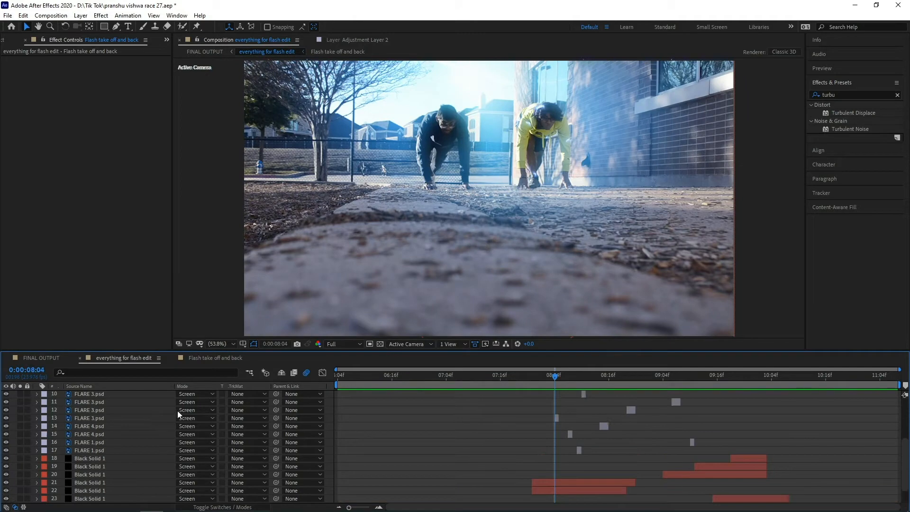
pyautogui.click(561, 417)
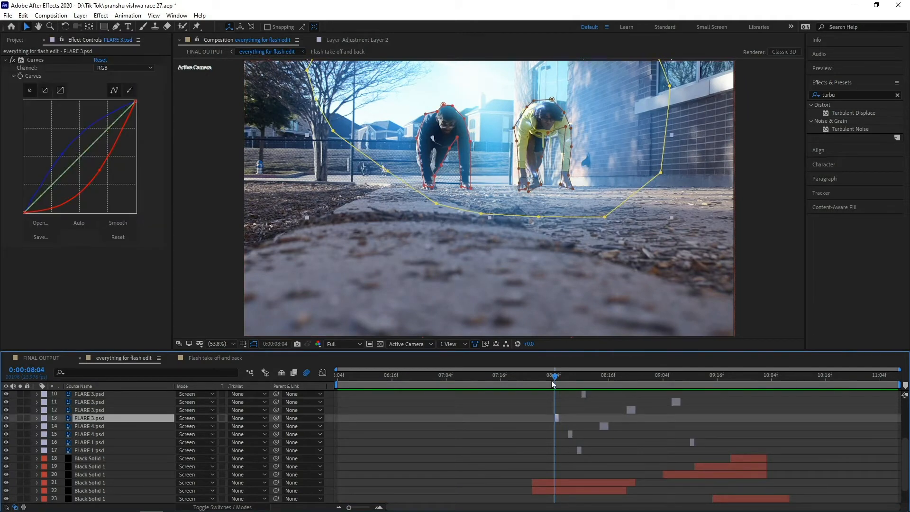
pyautogui.moveTo(551, 380)
pyautogui.mouseDown()
pyautogui.moveTo(561, 380)
pyautogui.moveTo(553, 381)
pyautogui.mouseUp()
pyautogui.click(115, 27)
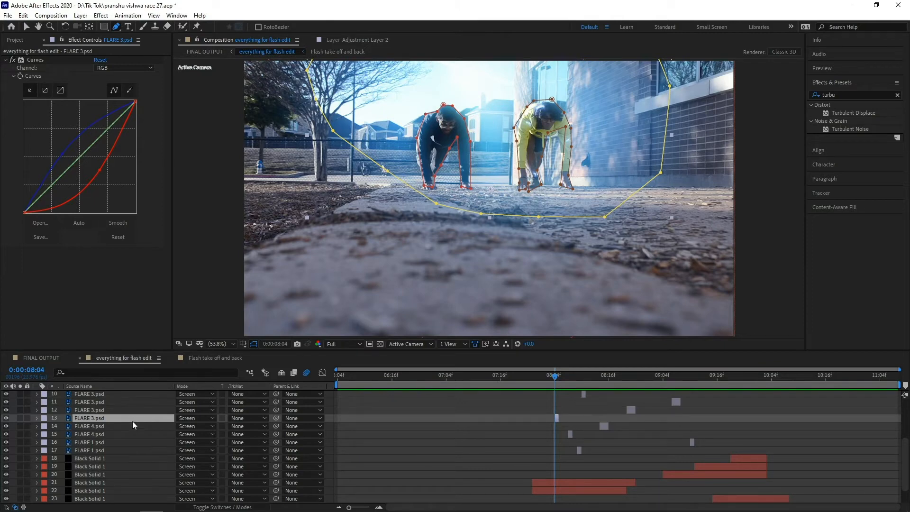
pyautogui.press('m')
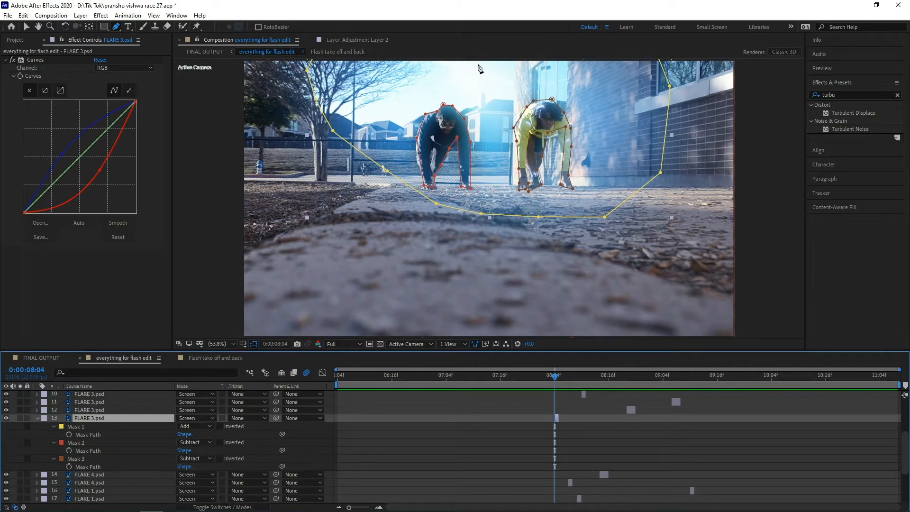
# Try Mask Feather values of 0 and 677 pixels on Mask 1 of FLARE 3.psd, undo them, and collapse the layer.
pyautogui.click(93, 428)
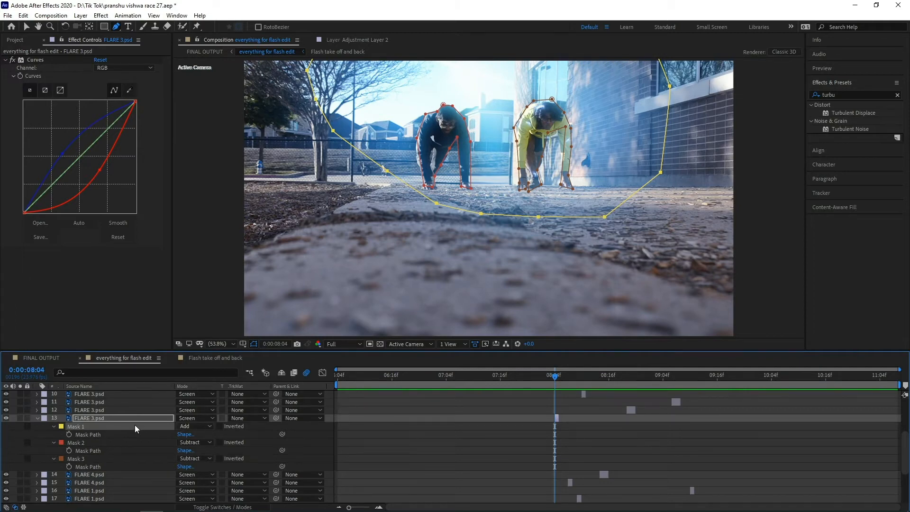
pyautogui.press(',')
pyautogui.press('m')
pyautogui.press('m')
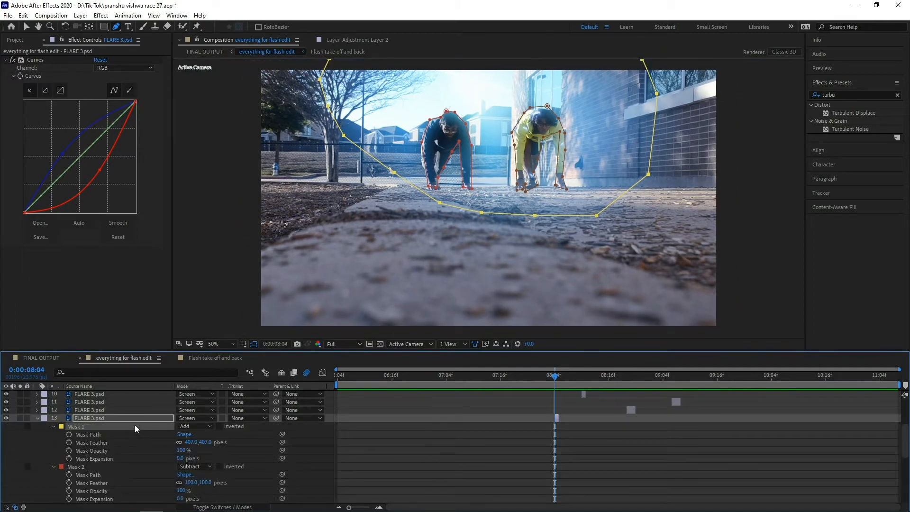
pyautogui.moveTo(205, 442); pyautogui.dragTo(2, 454)
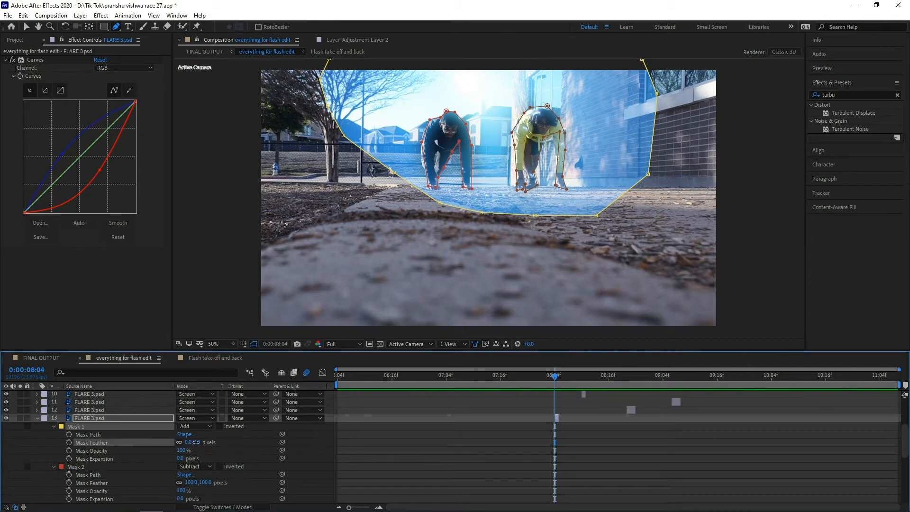
pyautogui.moveTo(195, 442); pyautogui.dragTo(505, 429)
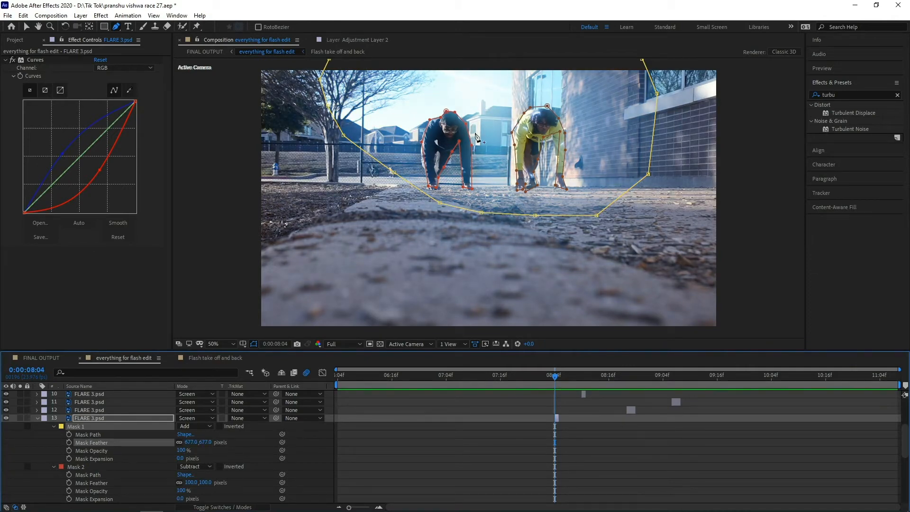
pyautogui.moveTo(449, 261); pyautogui.dragTo(278, 427)
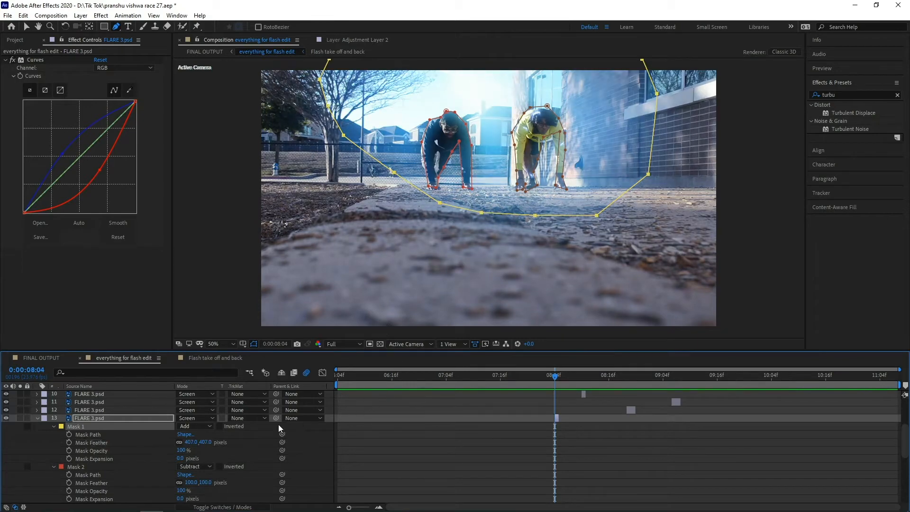
pyautogui.press('u')
# Open the Saber settings of Black Solid 1 layer 21 at 0:00:07:23 and solo that layer in the composition view.
pyautogui.click(561, 429)
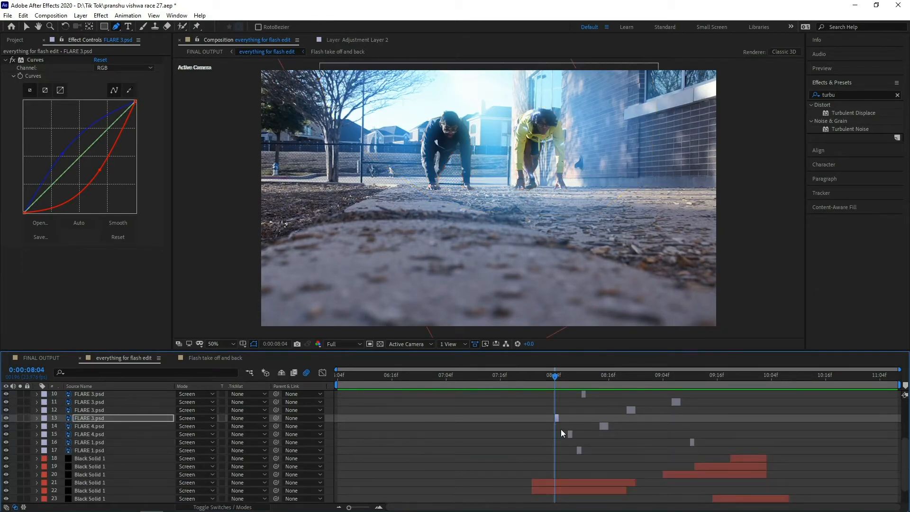
pyautogui.moveTo(556, 382); pyautogui.dragTo(535, 380)
pyautogui.doubleClick(568, 481)
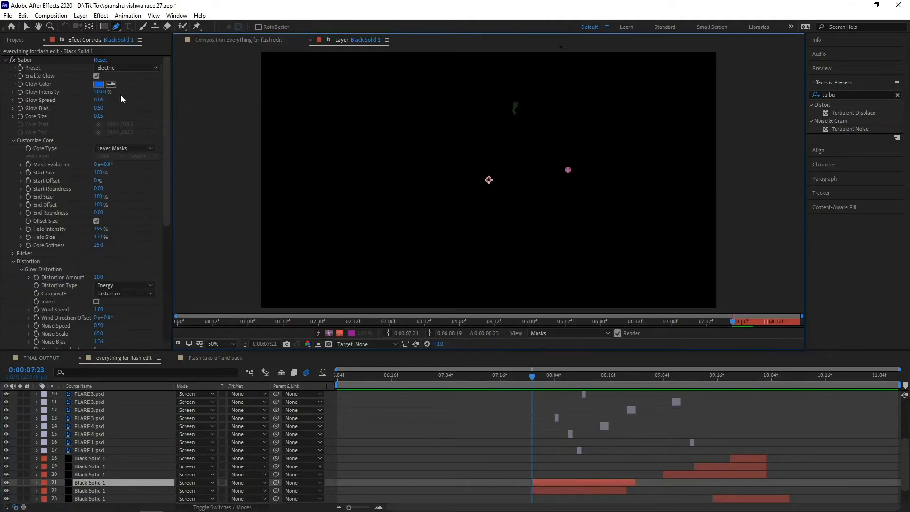
pyautogui.click(20, 482)
pyautogui.click(242, 40)
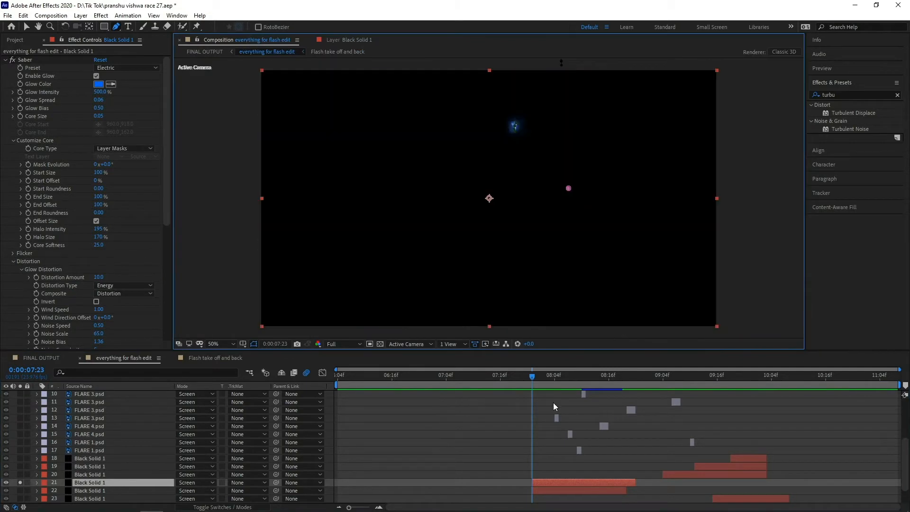
# Try drawing a curved open mask path on the soloed Black Solid 1 layer at 0:00:08:11, beside the existing lightning bolts.
pyautogui.moveTo(531, 377); pyautogui.dragTo(587, 399)
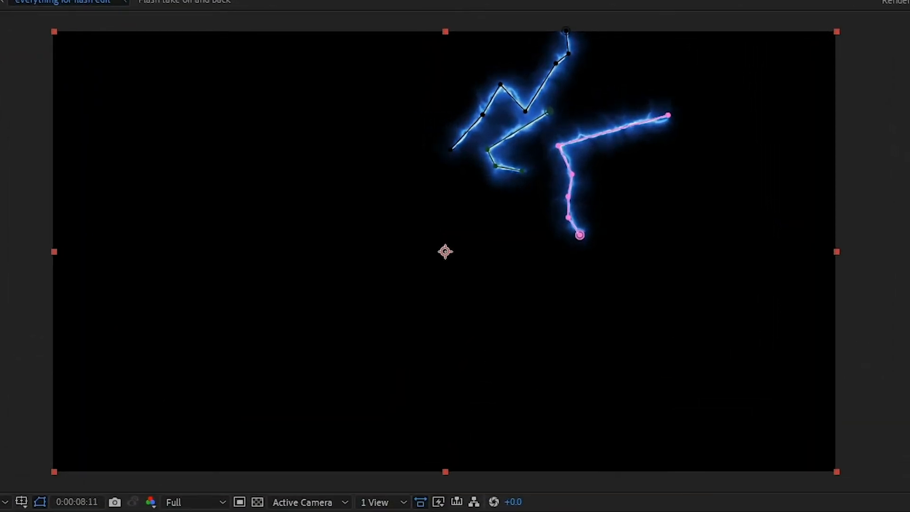
pyautogui.click(346, 156)
pyautogui.click(360, 172)
pyautogui.click(388, 195)
pyautogui.moveTo(381, 219); pyautogui.dragTo(346, 245)
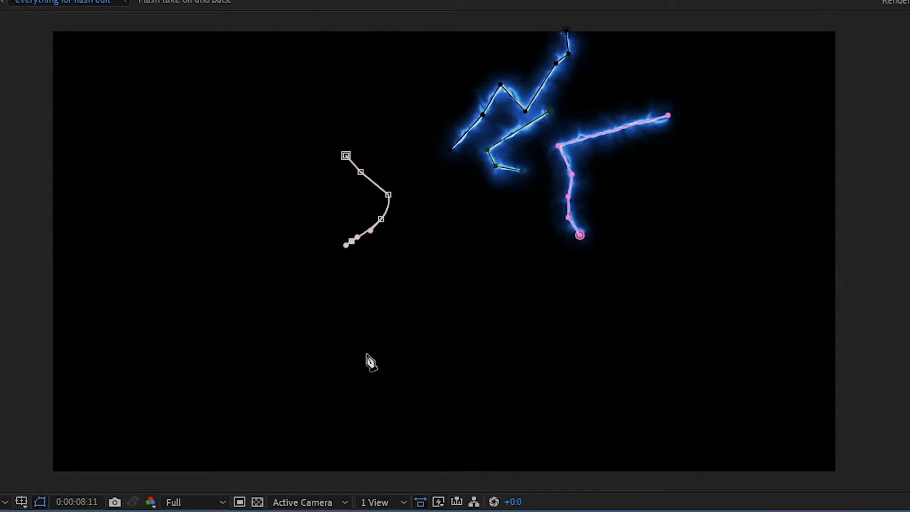
pyautogui.moveTo(364, 351); pyautogui.dragTo(635, 415)
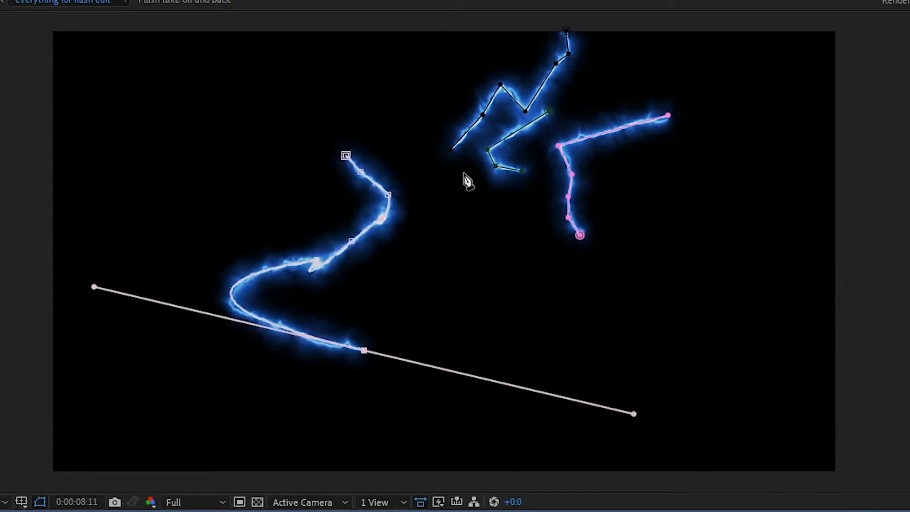
# Undo the curved mask path drawn on the Black Solid 1 layer, point by point.
pyautogui.hotkey('ctrl', 'z')
pyautogui.hotkey('ctrl', 'z')
pyautogui.hotkey('ctrl', 'z')
pyautogui.hotkey('ctrl', 'z')
pyautogui.hotkey('ctrl', 'z')
pyautogui.hotkey('ctrl', 'z')
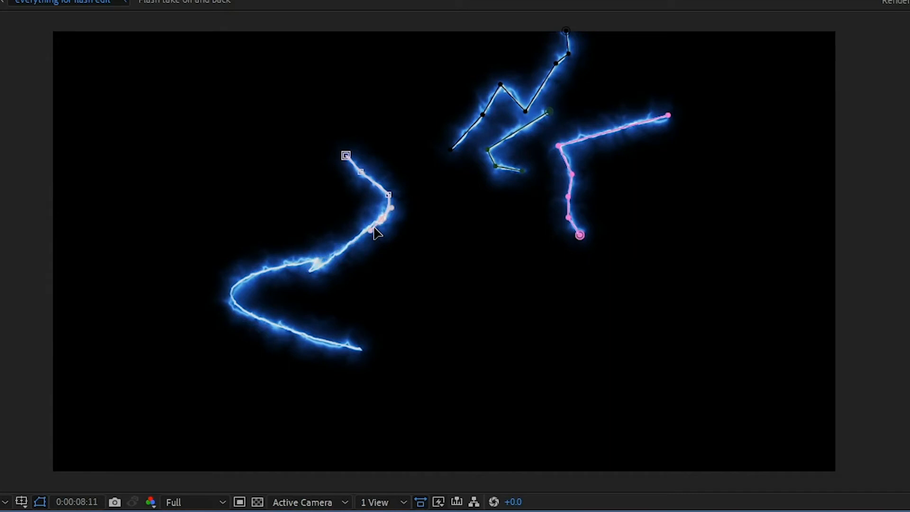
# Undo the last of the curved mask path and examine the soloed lightning bolts frame by frame around 0:00:08:11, up to 0:00:08:14.
pyautogui.hotkey('ctrl', 'z')
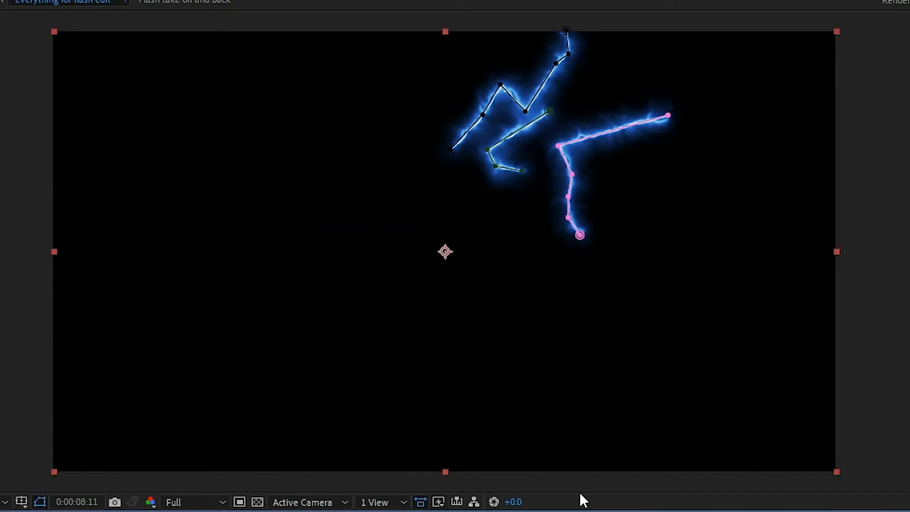
pyautogui.press('pageup')
pyautogui.press('pageup')
pyautogui.press('pageup')
pyautogui.press('pageup')
pyautogui.press('pageup')
pyautogui.press('pagedown')
pyautogui.press('pagedown')
pyautogui.press('pagedown')
pyautogui.press('pagedown')
pyautogui.press('pagedown')
pyautogui.press('pagedown')
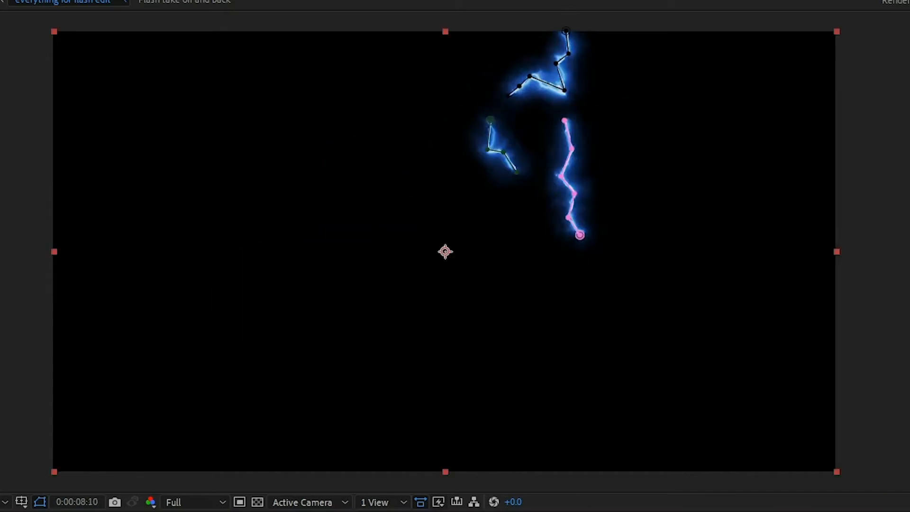
pyautogui.press('pagedown')
pyautogui.press('pagedown')
pyautogui.press('pagedown')
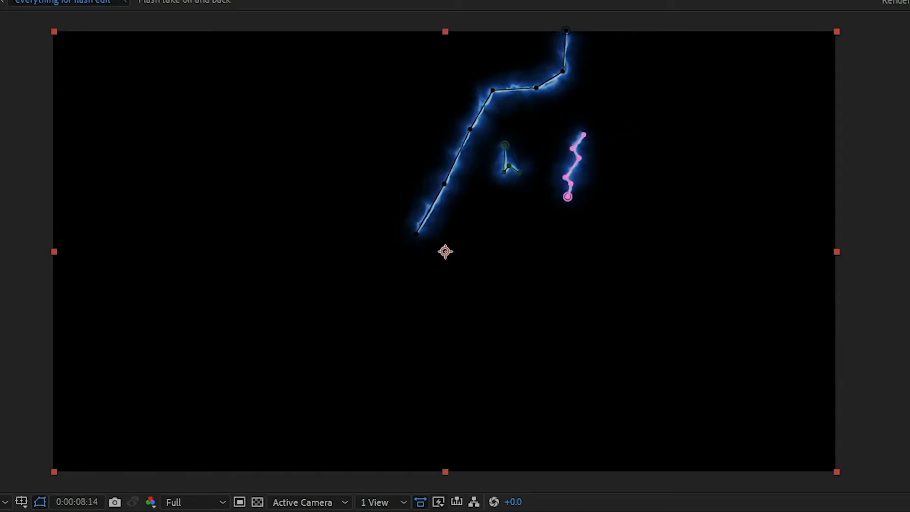
pyautogui.press('pageup')
pyautogui.press('pageup')
pyautogui.press('pageup')
# Scrub the soloed Black Solid 1 lightning from 0:00:08:00 to about 0:00:08:10 and turn off the layer's solo.
pyautogui.moveTo(595, 423); pyautogui.dragTo(536, 422)
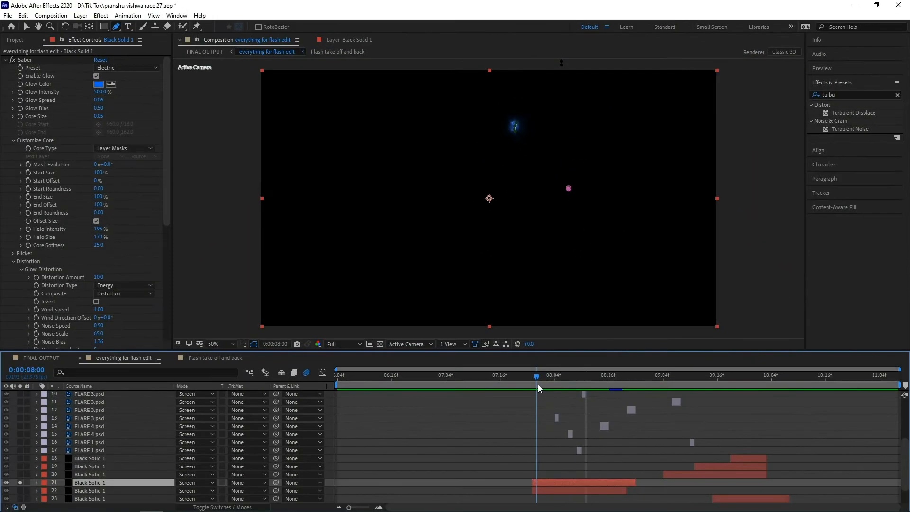
pyautogui.moveTo(538, 381); pyautogui.dragTo(576, 433)
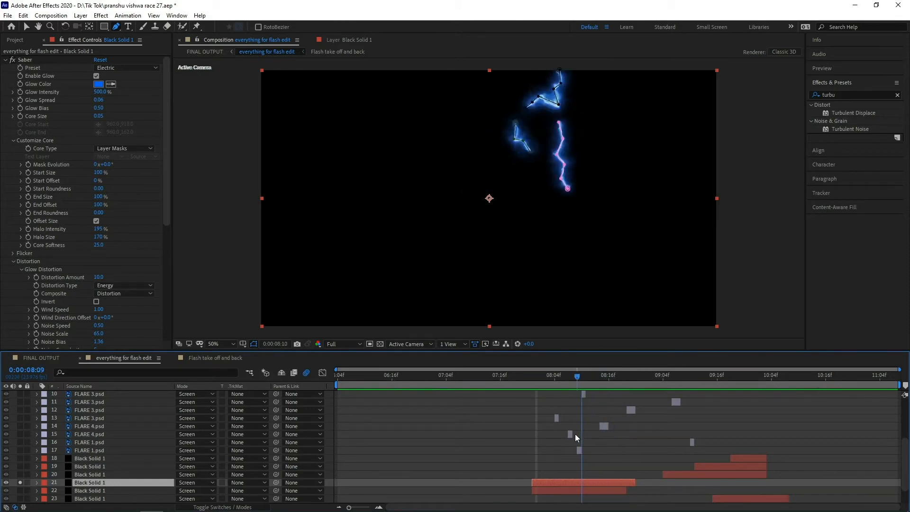
pyautogui.click(19, 475)
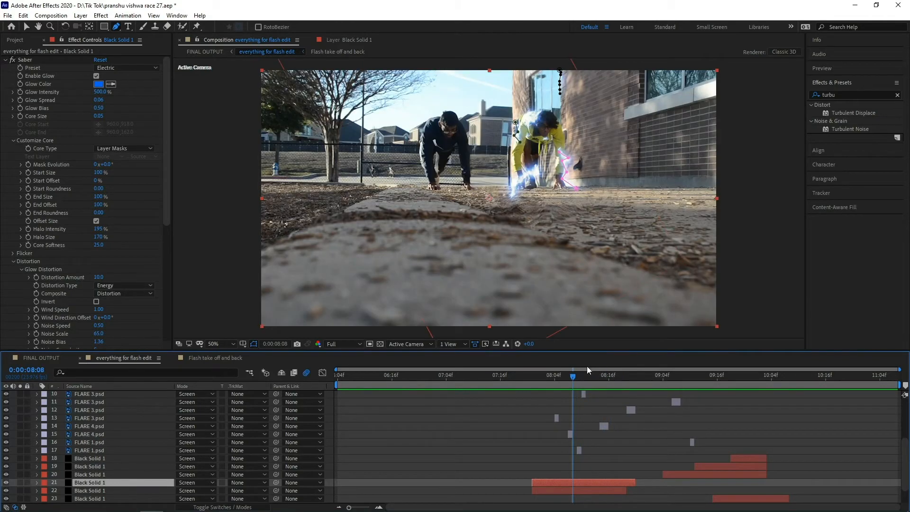
# Move to 0:00:09:04 and examine the Mask Path keyframes of Black Solid 1 layer 20.
pyautogui.moveTo(585, 374); pyautogui.dragTo(662, 412)
pyautogui.click(609, 377)
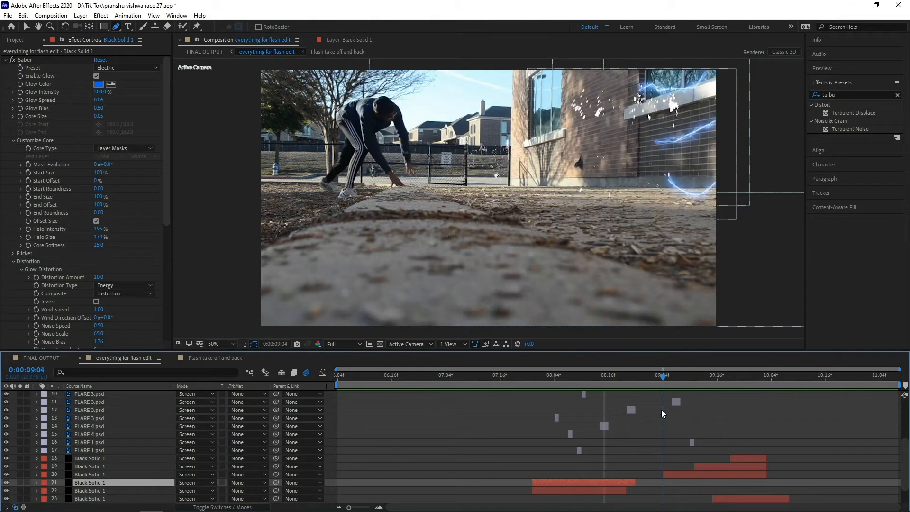
pyautogui.click(673, 474)
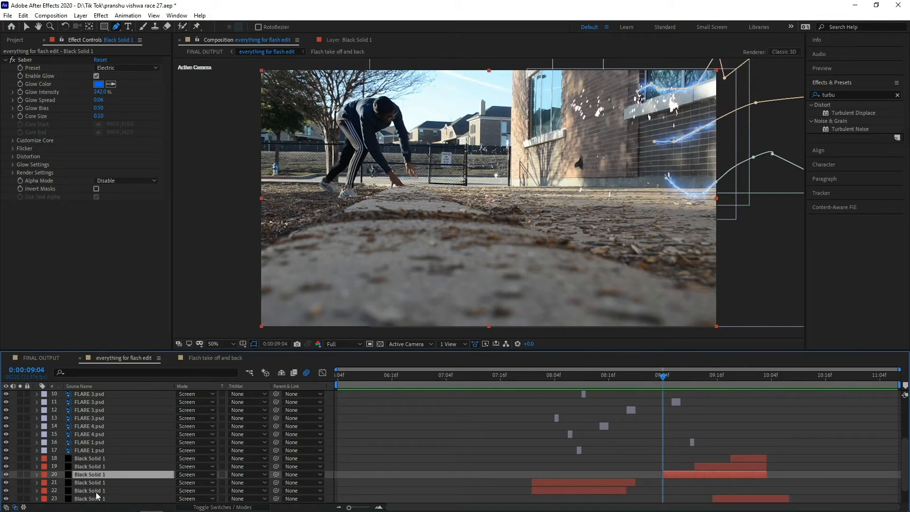
pyautogui.press('u')
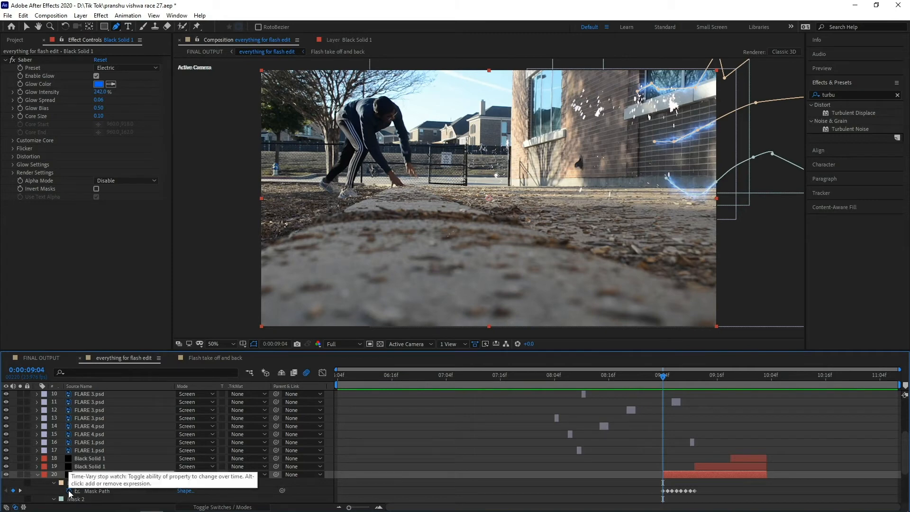
pyautogui.press('u')
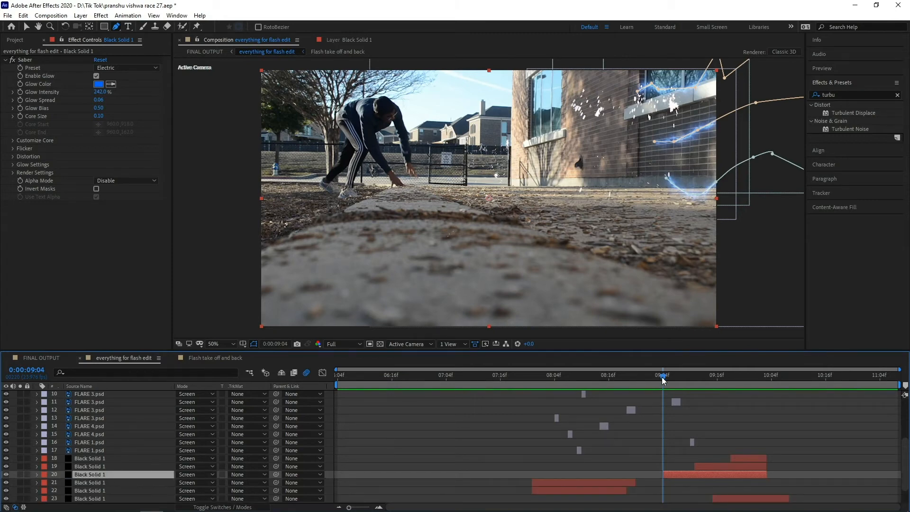
# Scrub and preview the effect from 0:00:09:04 past 0:00:09:21, and return to 0:00:08:10.
pyautogui.moveTo(663, 380); pyautogui.dragTo(740, 386)
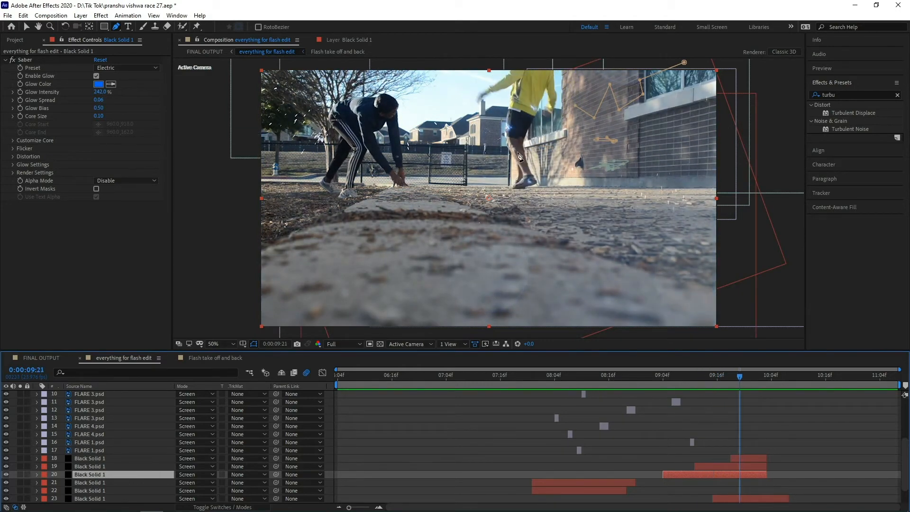
pyautogui.press('space')
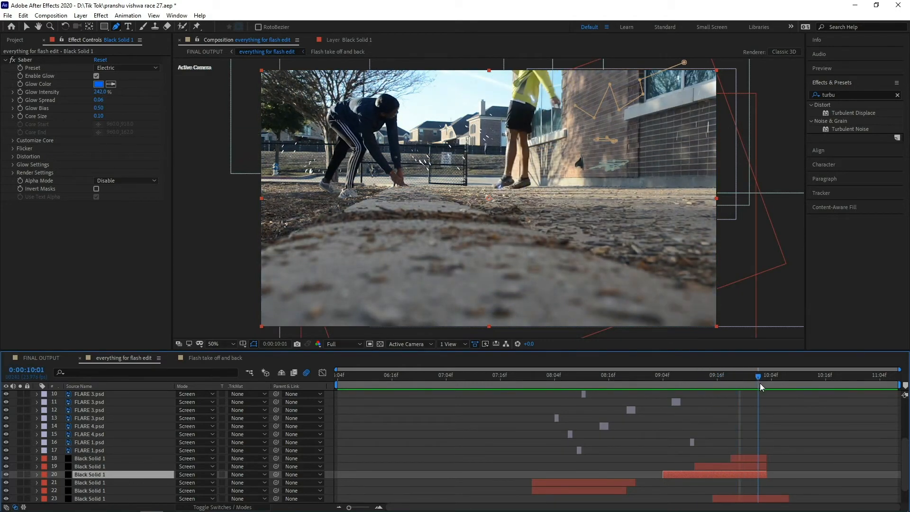
pyautogui.press('space')
pyautogui.moveTo(738, 388); pyautogui.dragTo(581, 418)
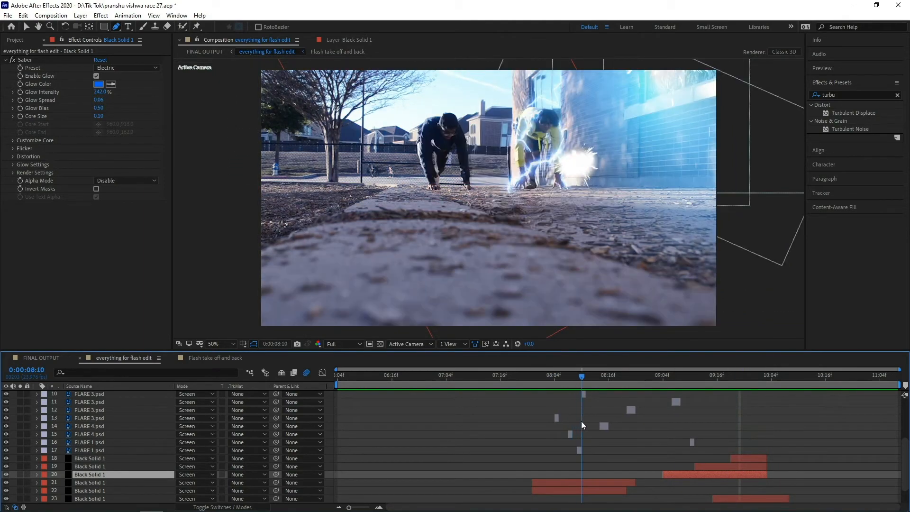
# Hide the Spark Hit and Falling Sparks 8.mp4 clips on layers 3, 4 and 6 to 9, and view the shot at 0:00:08:11.
pyautogui.scroll(2, 556, 426)
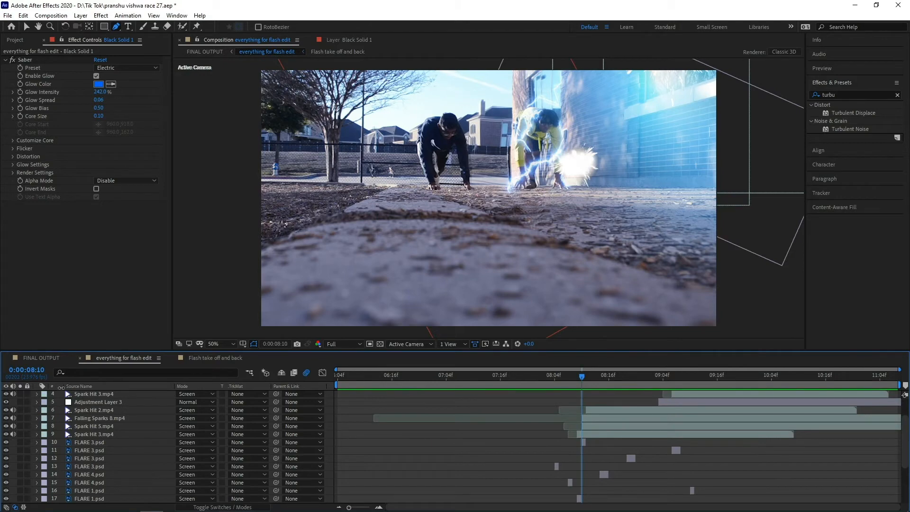
pyautogui.scroll(2, 18, 417)
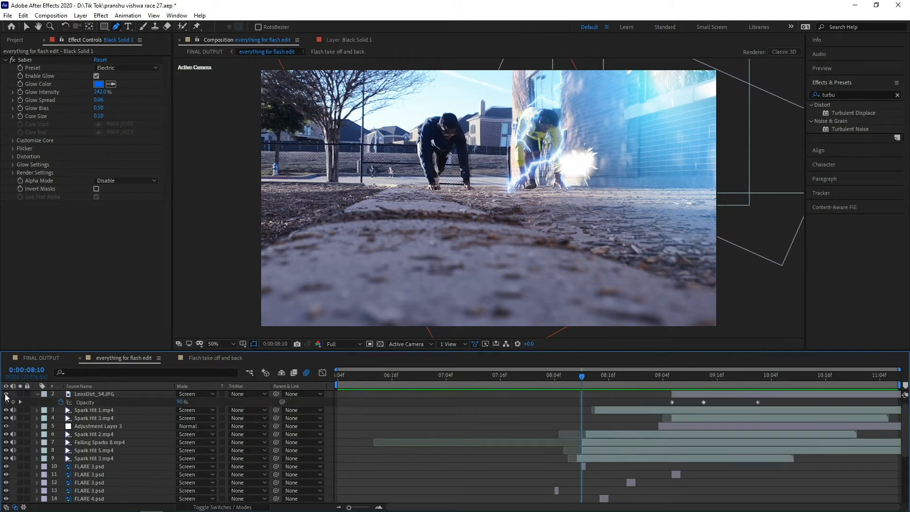
pyautogui.click(6, 410)
pyautogui.click(6, 418)
pyautogui.click(6, 434)
pyautogui.click(6, 442)
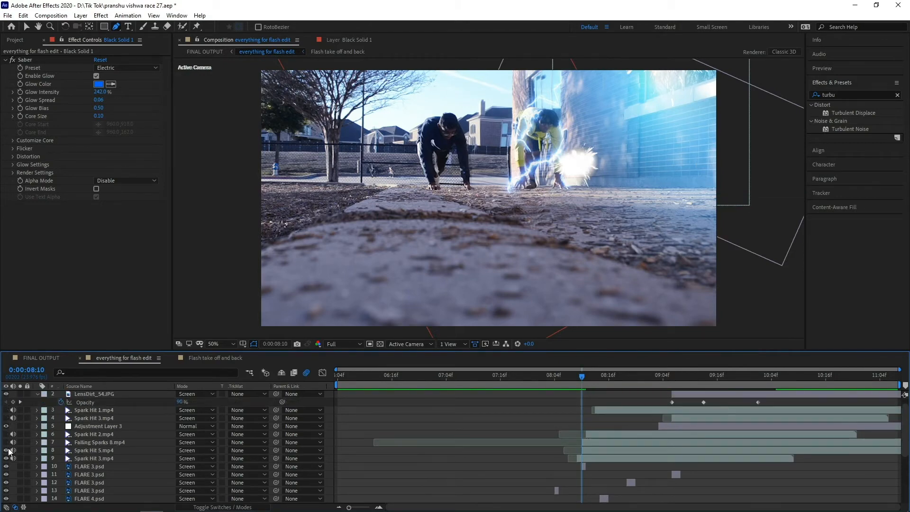
pyautogui.click(6, 450)
pyautogui.click(8, 458)
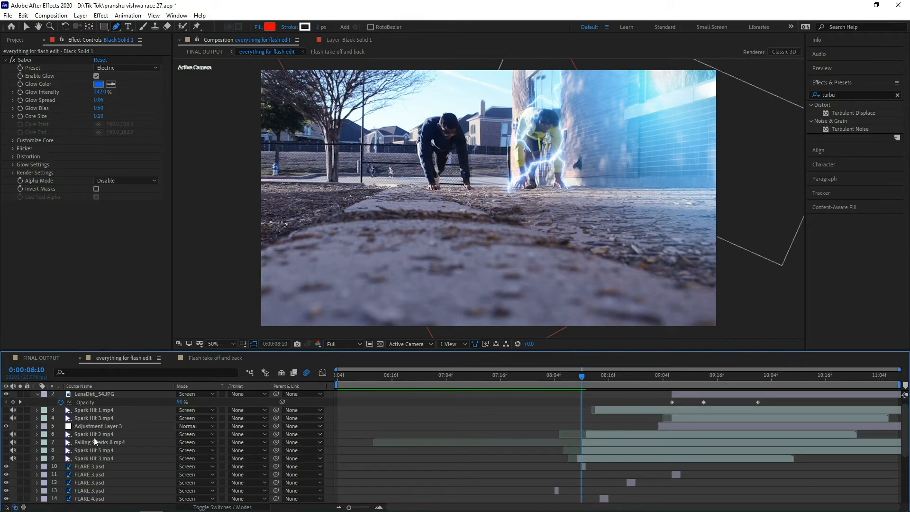
pyautogui.moveTo(589, 373)
pyautogui.mouseDown()
pyautogui.moveTo(598, 389)
pyautogui.moveTo(686, 396)
pyautogui.moveTo(880, 388)
pyautogui.moveTo(607, 399)
pyautogui.moveTo(763, 394)
pyautogui.moveTo(589, 392)
pyautogui.mouseUp()
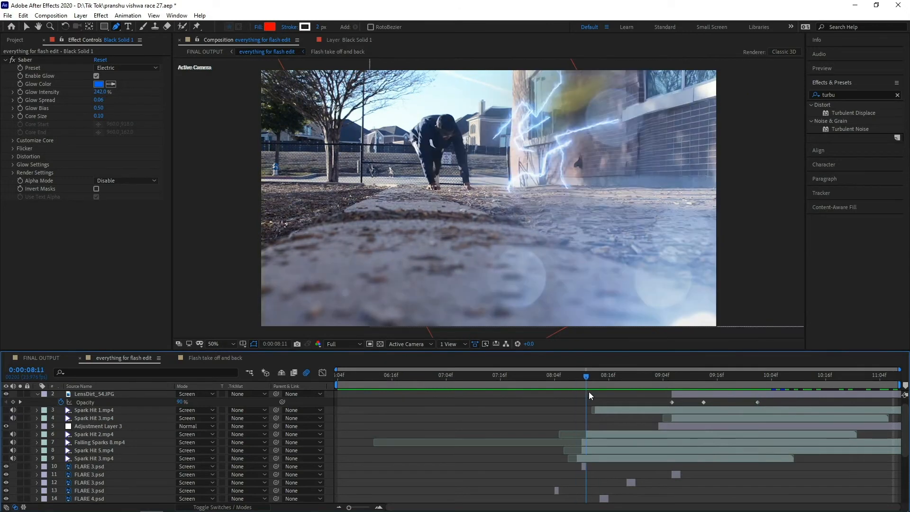
# Show the spark clips on layers 3, 4, 6, 7 and 8 again and scrub to 0:00:09:12.
pyautogui.moveTo(7, 441); pyautogui.dragTo(7, 451)
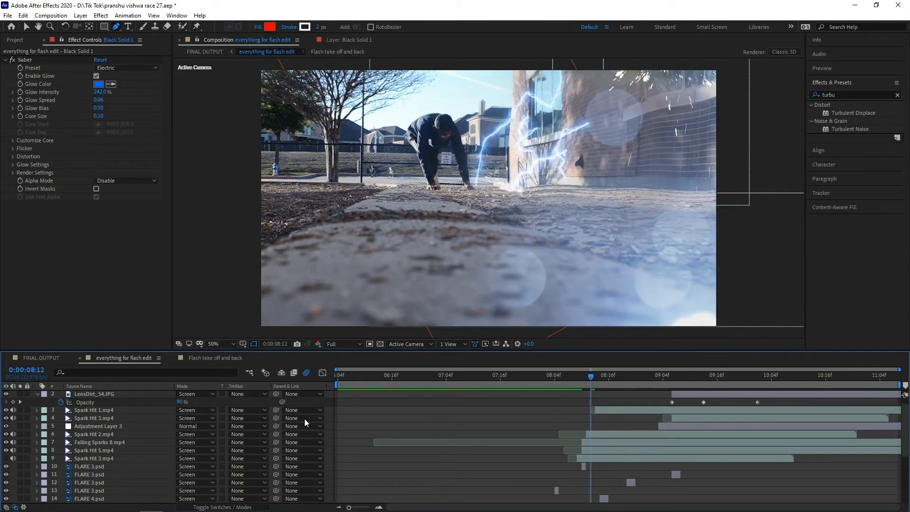
pyautogui.scroll(1, 592, 395)
pyautogui.moveTo(585, 377); pyautogui.dragTo(699, 393)
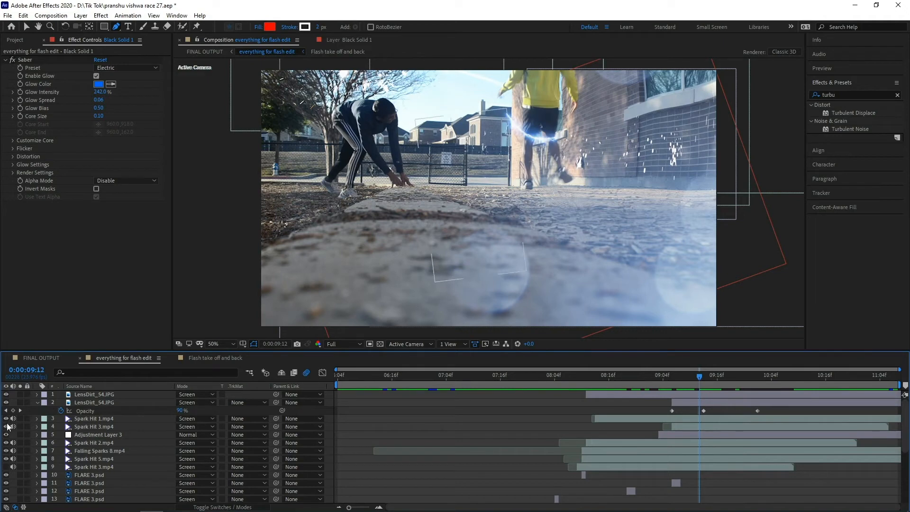
# Reveal Mask 1 of Spark Hit 3.mp4 layer 4, scrub to 0:00:09:20 and check the mask's mode options.
pyautogui.click(112, 428)
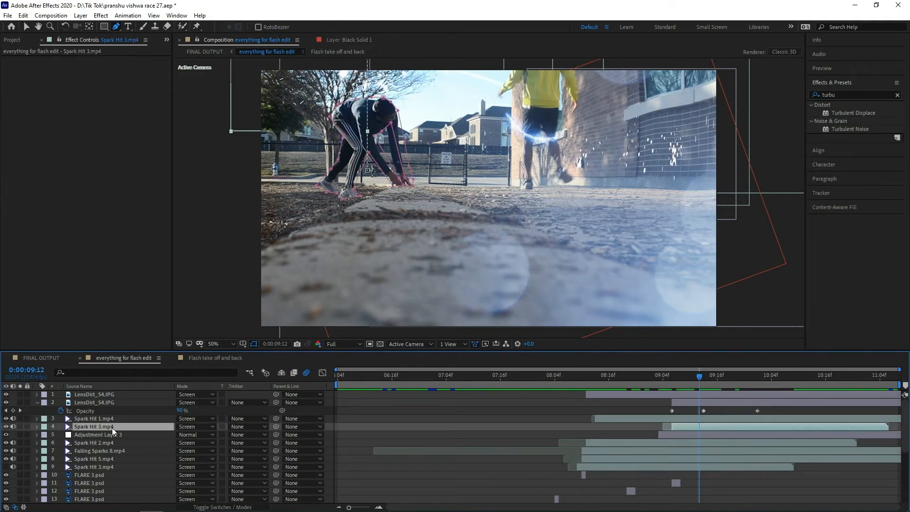
pyautogui.press('m')
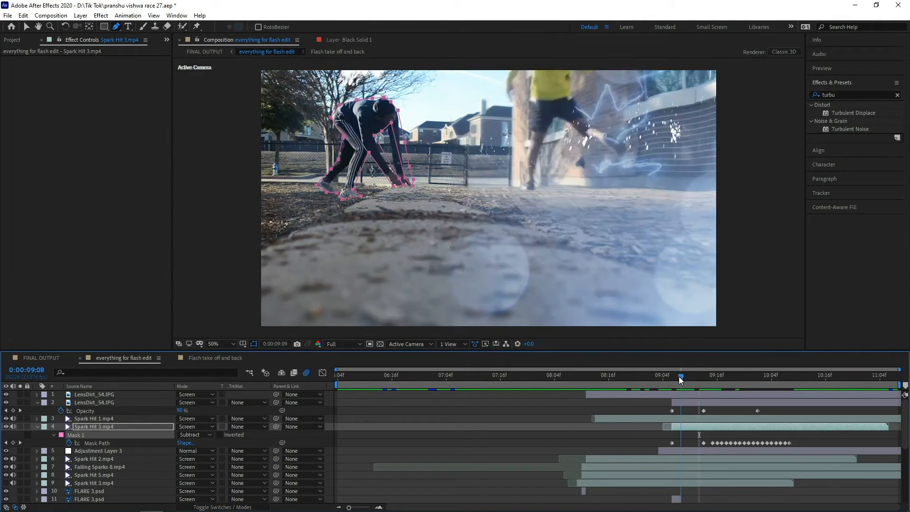
pyautogui.moveTo(679, 376); pyautogui.dragTo(733, 382)
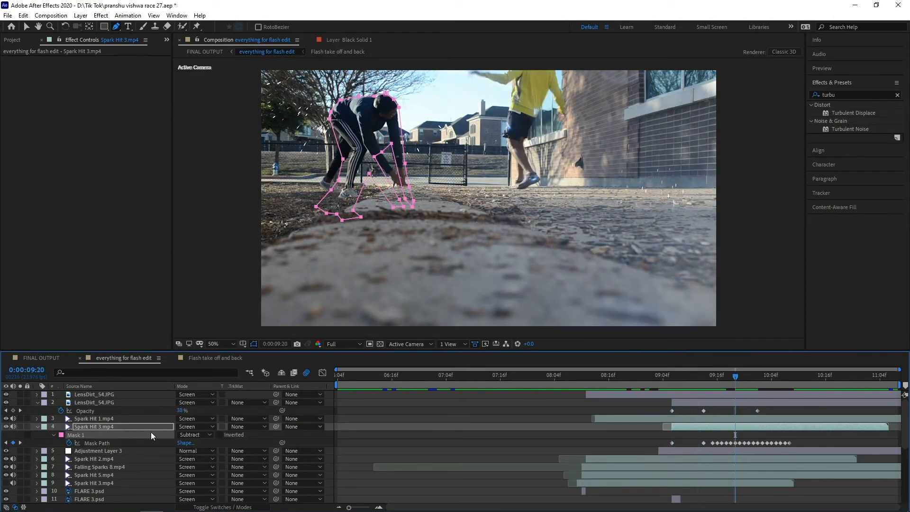
pyautogui.click(190, 435)
pyautogui.click(218, 363)
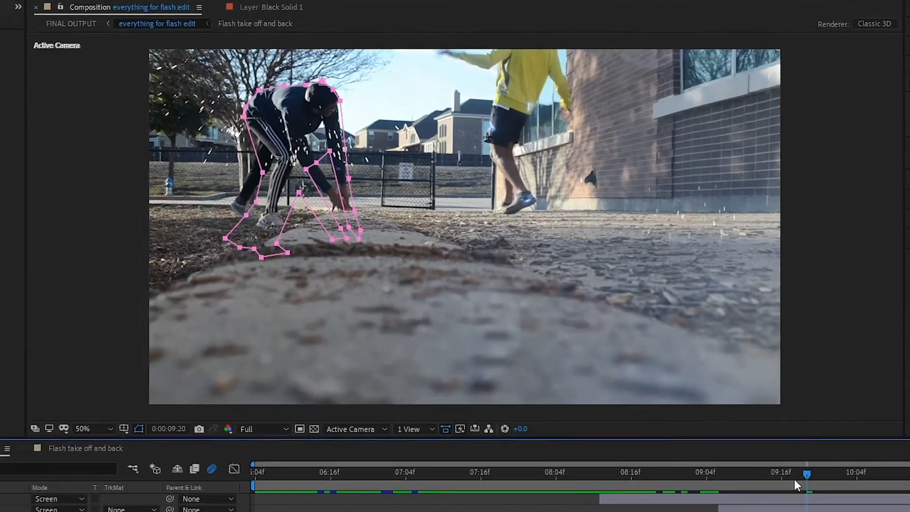
# Examine how the Spark Hit 3.mp4 mask follows the crouching runner frame by frame between 0:00:09:18 and 0:00:09:20.
pyautogui.moveTo(794, 480)
pyautogui.mouseDown()
pyautogui.moveTo(687, 480)
pyautogui.moveTo(793, 480)
pyautogui.mouseUp()
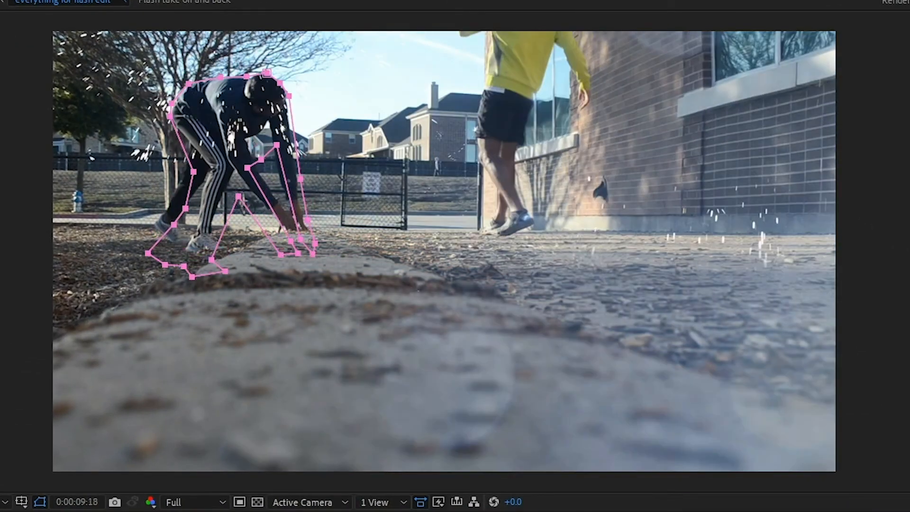
pyautogui.press('pagedown')
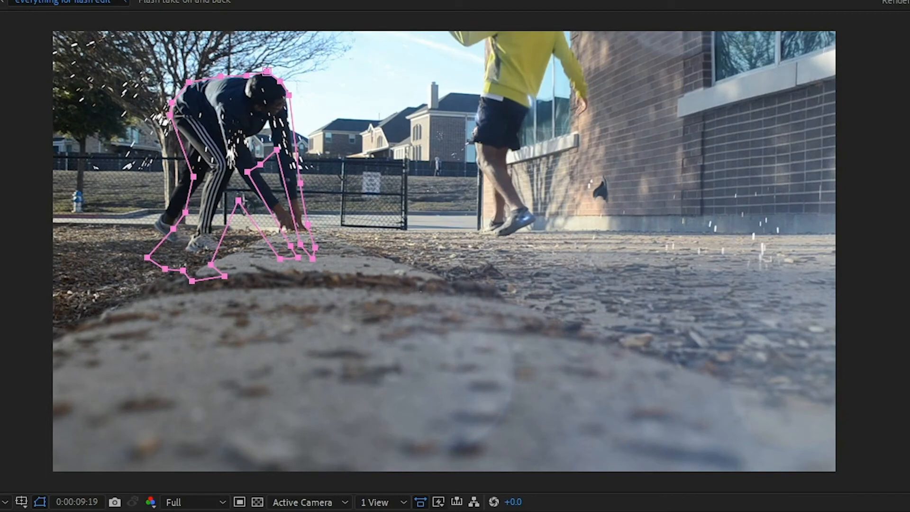
pyautogui.press('pagedown')
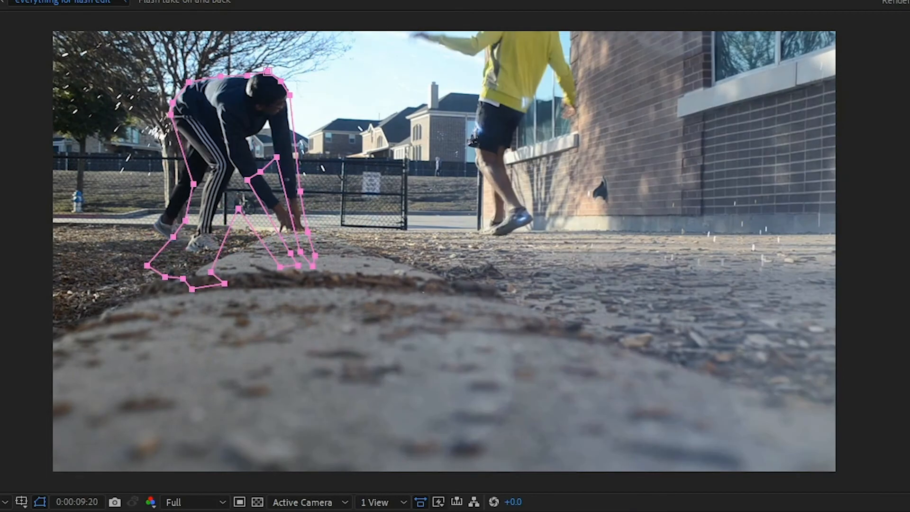
pyautogui.moveTo(782, 500); pyautogui.dragTo(726, 412)
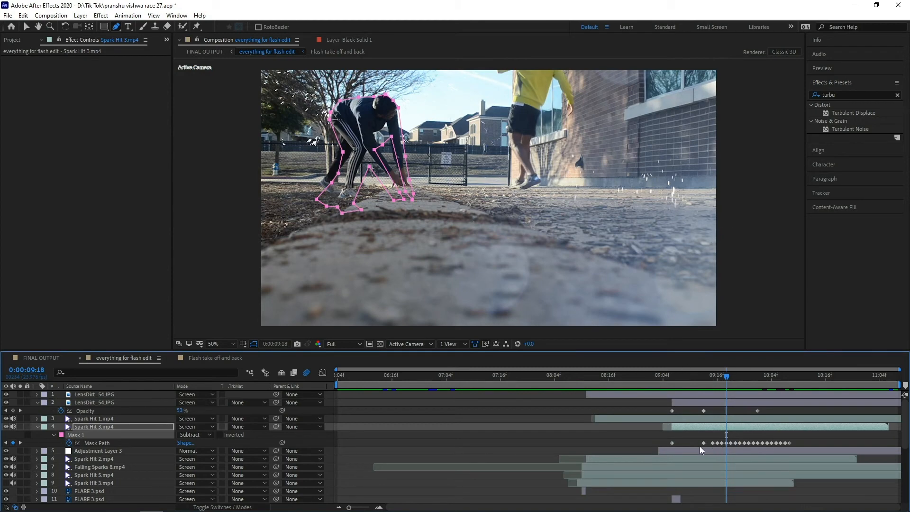
# Inspect the Spark Hit 2.mp4 and Falling Sparks 8.mp4 layers and reveal Mask 1 of Spark Hit 5.mp4.
pyautogui.click(112, 460)
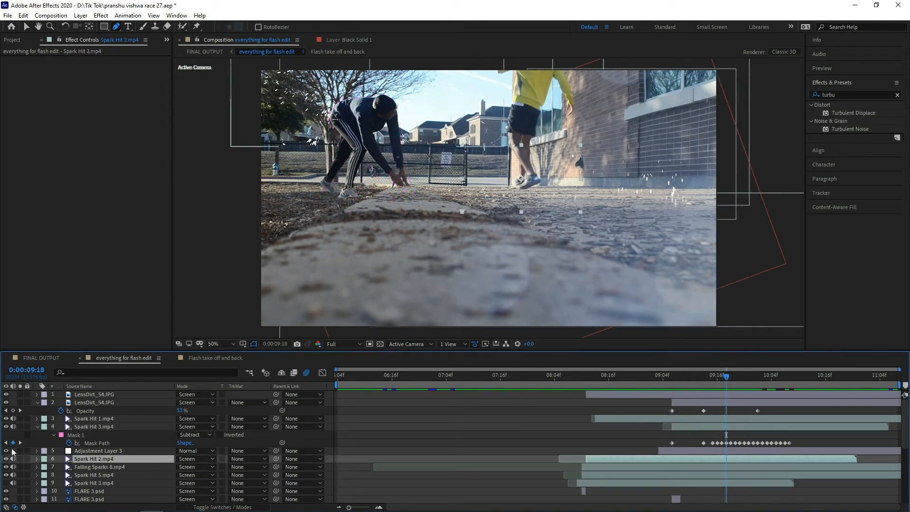
pyautogui.click(109, 467)
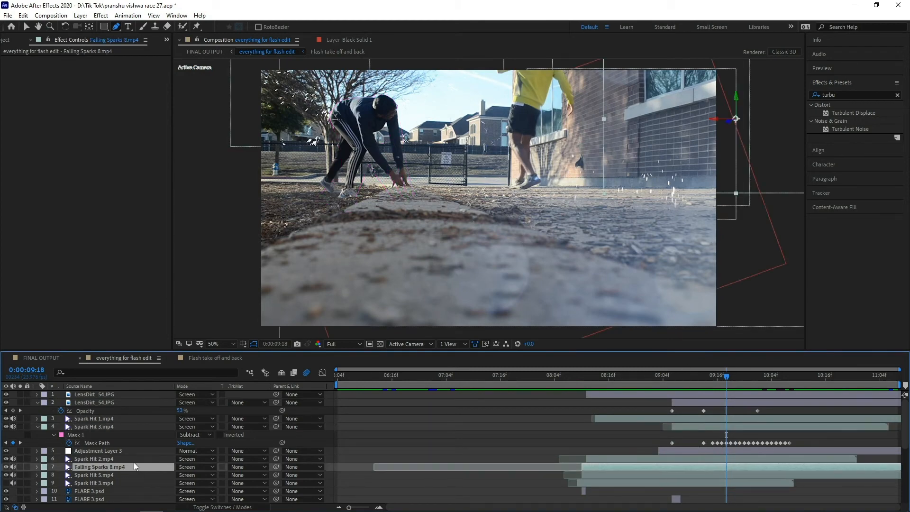
pyautogui.click(123, 460)
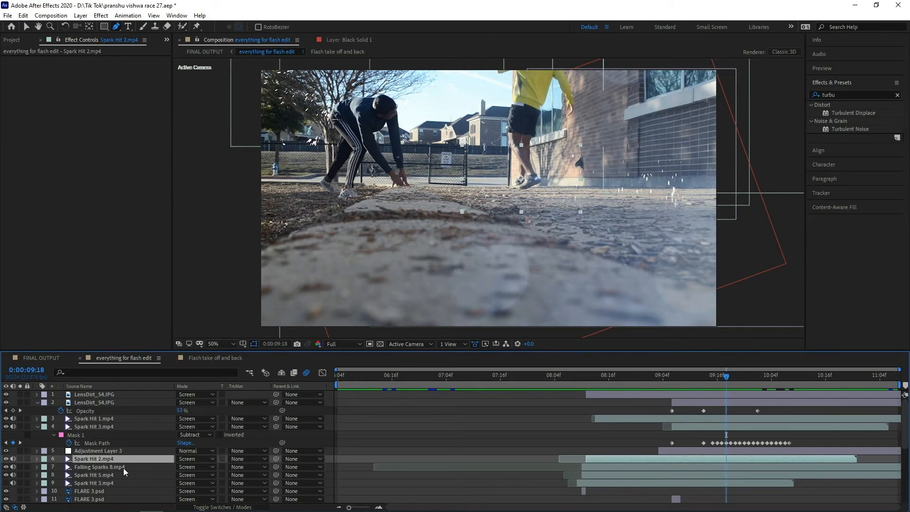
pyautogui.click(121, 473)
pyautogui.press('m')
pyautogui.click(127, 481)
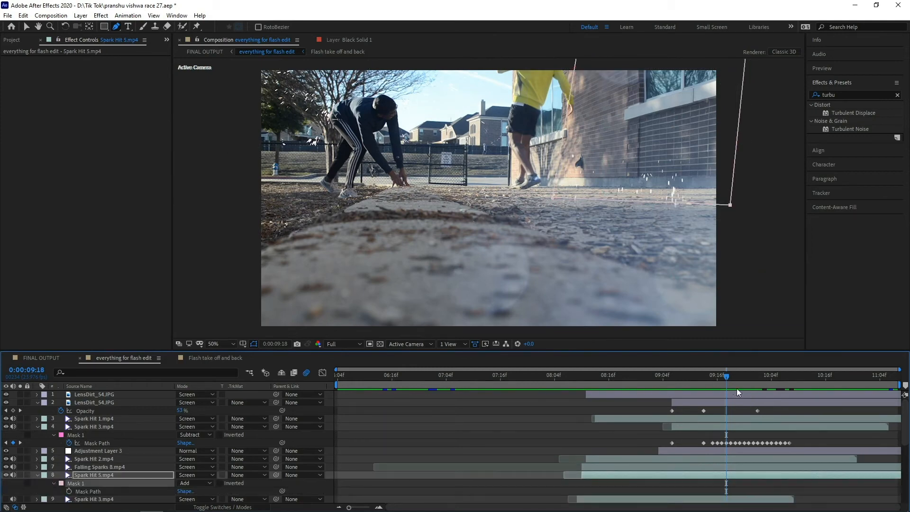
# Reveal Mask 1 of Spark Hit 1.mp4, scrub between 0:00:09:12 and 0:00:09:19, and switch to the Selection tool.
pyautogui.moveTo(727, 383); pyautogui.dragTo(698, 403)
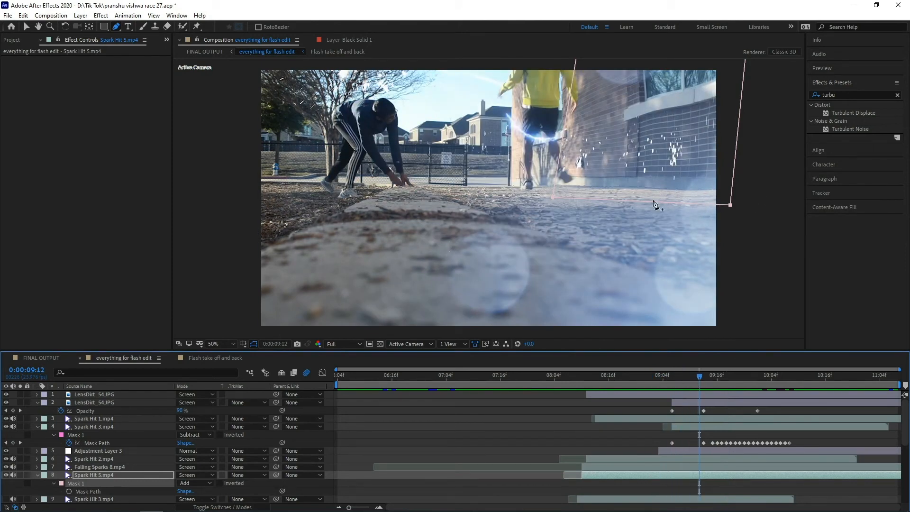
pyautogui.moveTo(699, 377); pyautogui.dragTo(729, 387)
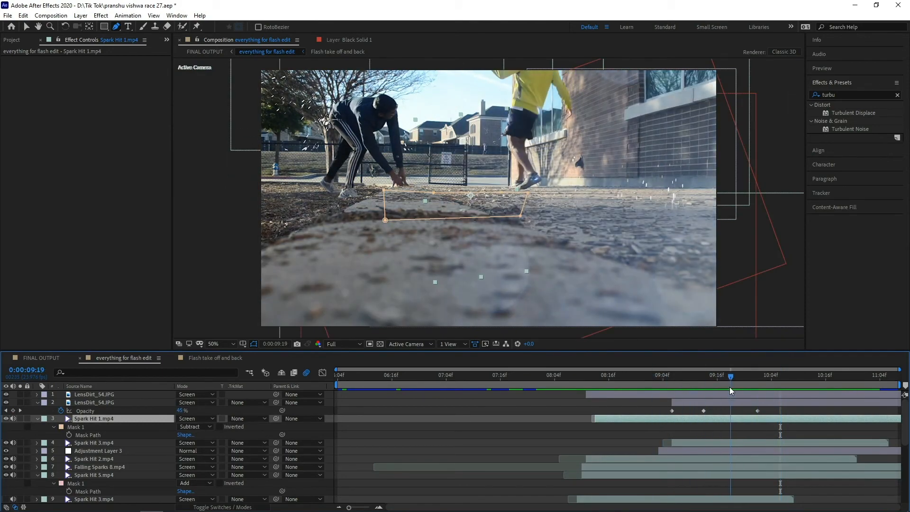
pyautogui.press('v')
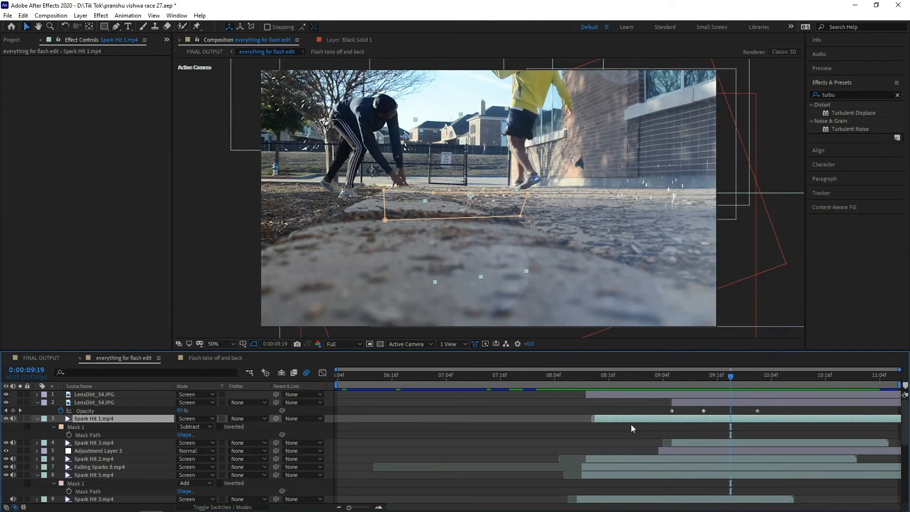
# Return to 0:00:06:04 and check the two LensDirt_54.JPG layers by selecting them and toggling their visibility.
pyautogui.click(630, 423)
pyautogui.moveTo(643, 374); pyautogui.dragTo(187, 355)
pyautogui.click(585, 388)
pyautogui.click(599, 392)
pyautogui.click(6, 395)
pyautogui.click(6, 403)
pyautogui.click(398, 445)
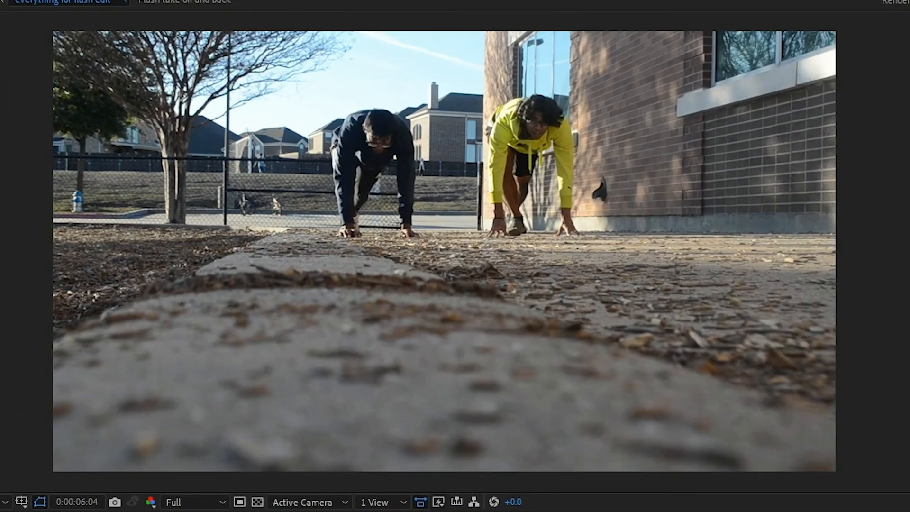
# Preview the everything for flash edit composition from 0:00:06:04 and scrub through the footage to 0:00:08:03.
pyautogui.press('space')
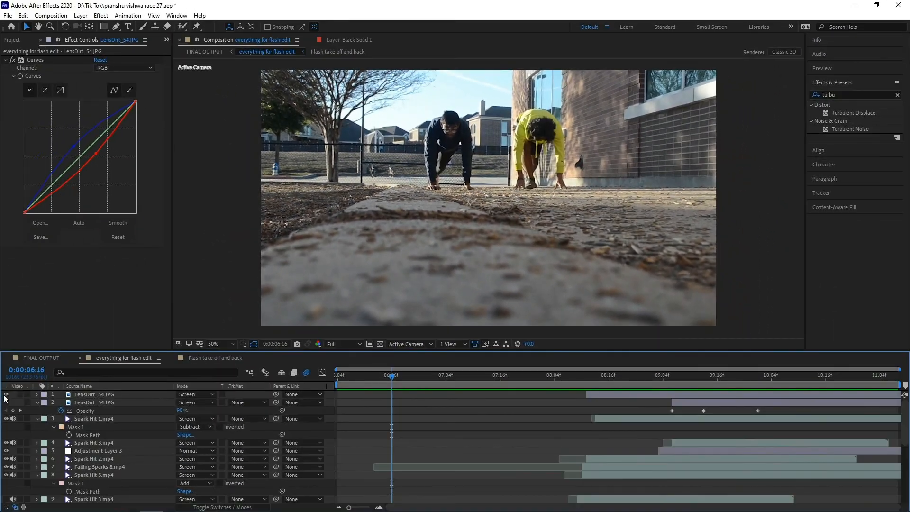
pyautogui.moveTo(391, 398); pyautogui.dragTo(337, 408)
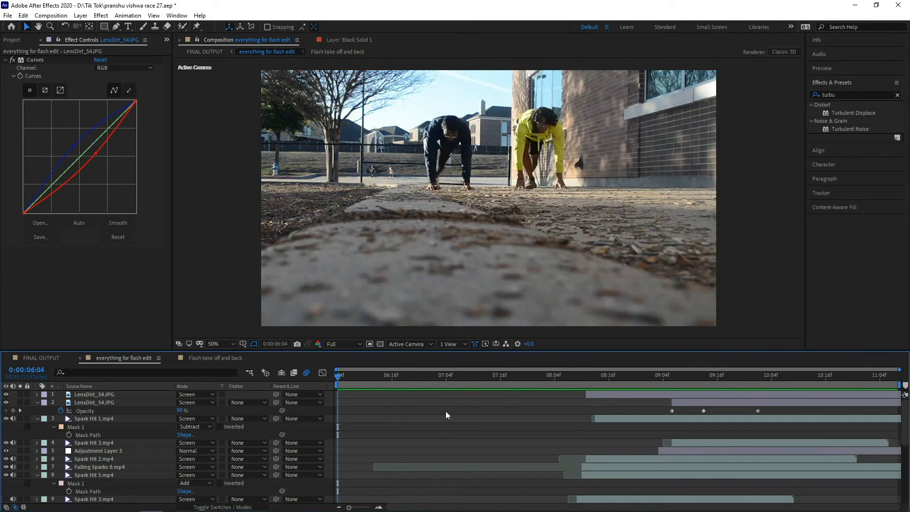
pyautogui.moveTo(443, 381); pyautogui.dragTo(549, 393)
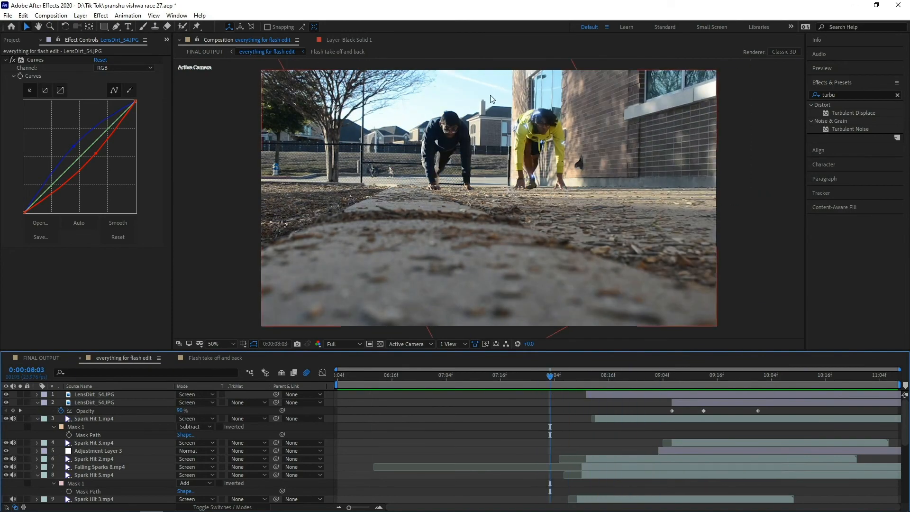
# Open the FINAL OUTPUT composition, scrub to 0:00:08:08 and select the lowest everything for flash edit layer.
pyautogui.click(47, 359)
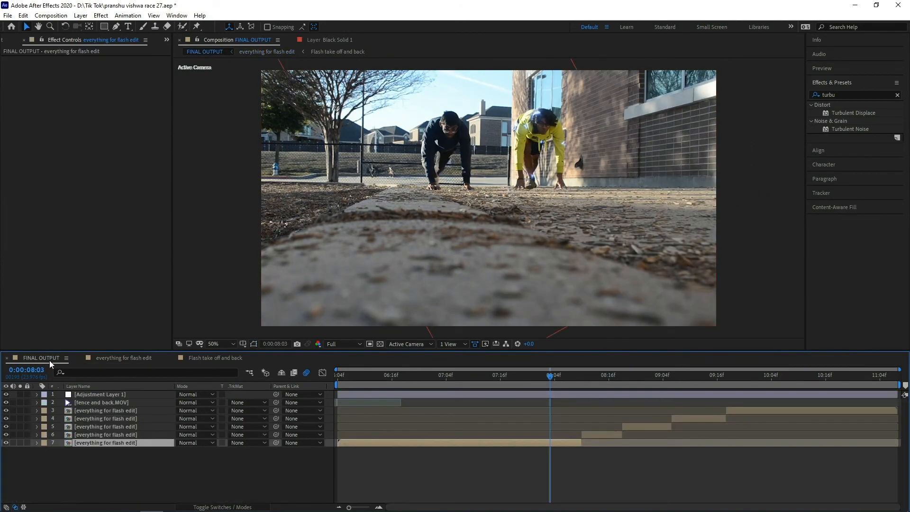
pyautogui.moveTo(549, 376); pyautogui.dragTo(574, 408)
pyautogui.click(574, 409)
pyautogui.click(568, 443)
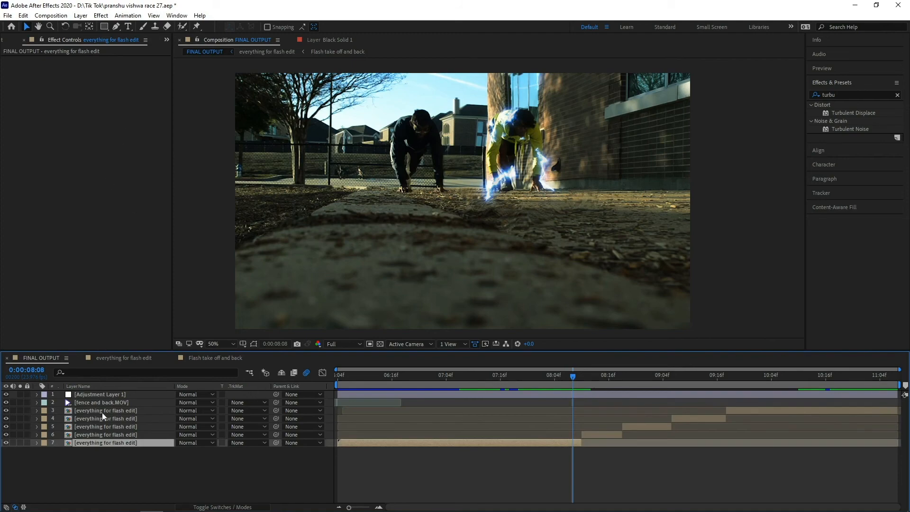
# Show the Curves effect of Adjustment Layer 1 and switch its channel to RGB.
pyautogui.click(98, 395)
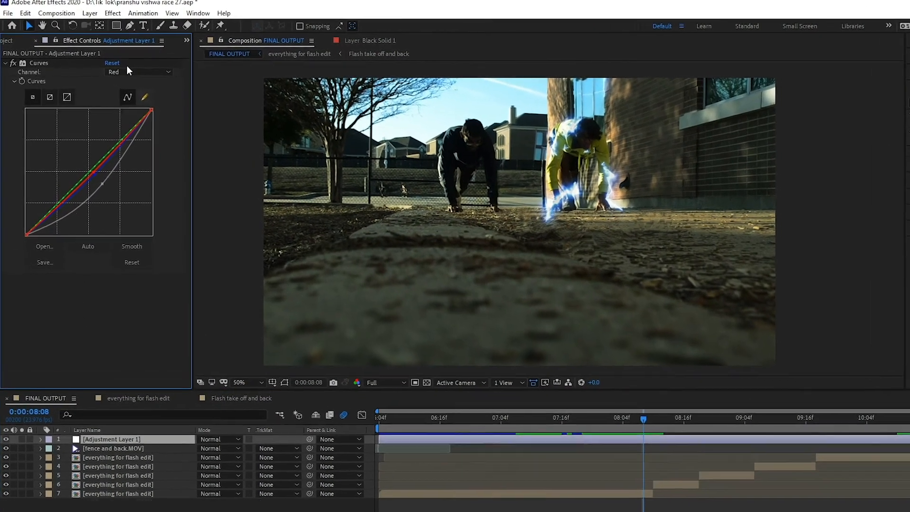
pyautogui.click(124, 67)
pyautogui.click(148, 89)
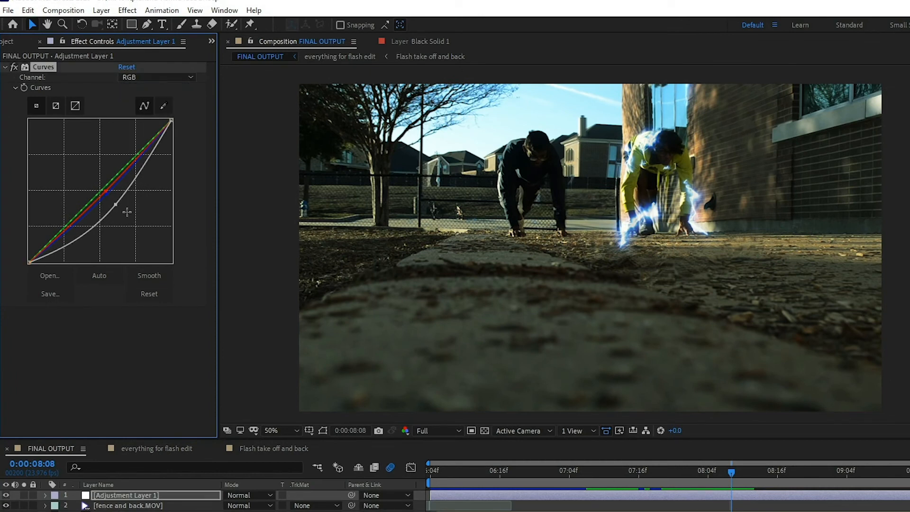
# Try darkening and brightening the shot with the RGB curve of Adjustment Layer 1, undoing each change.
pyautogui.moveTo(116, 204); pyautogui.dragTo(144, 218)
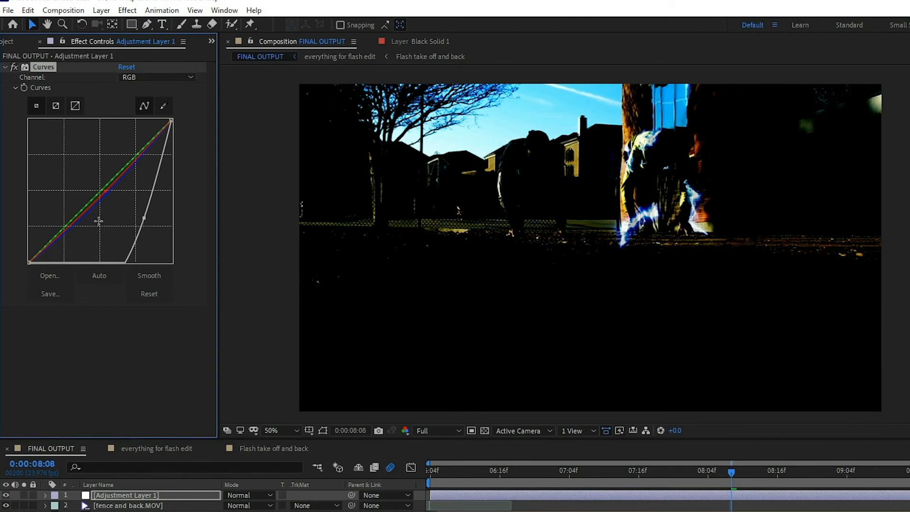
pyautogui.hotkey('ctrl', 'z')
pyautogui.moveTo(115, 205); pyautogui.dragTo(74, 177)
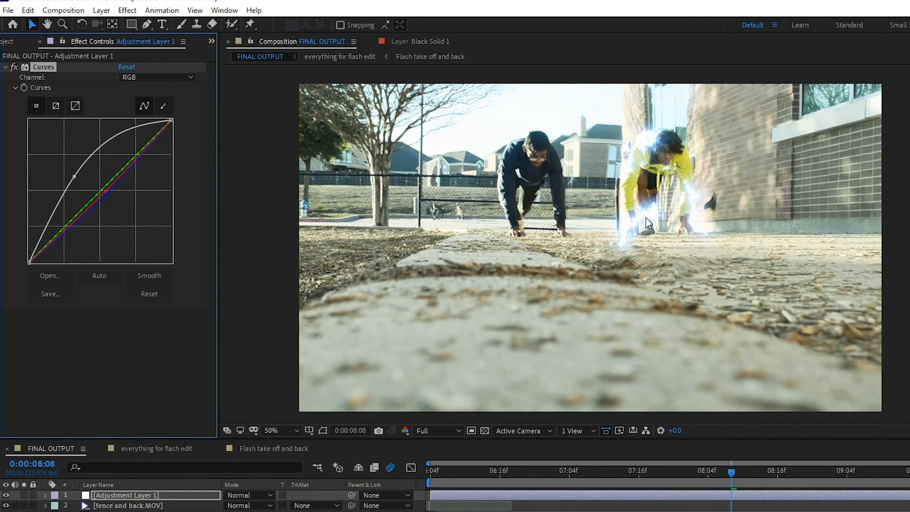
pyautogui.hotkey('ctrl', 'z')
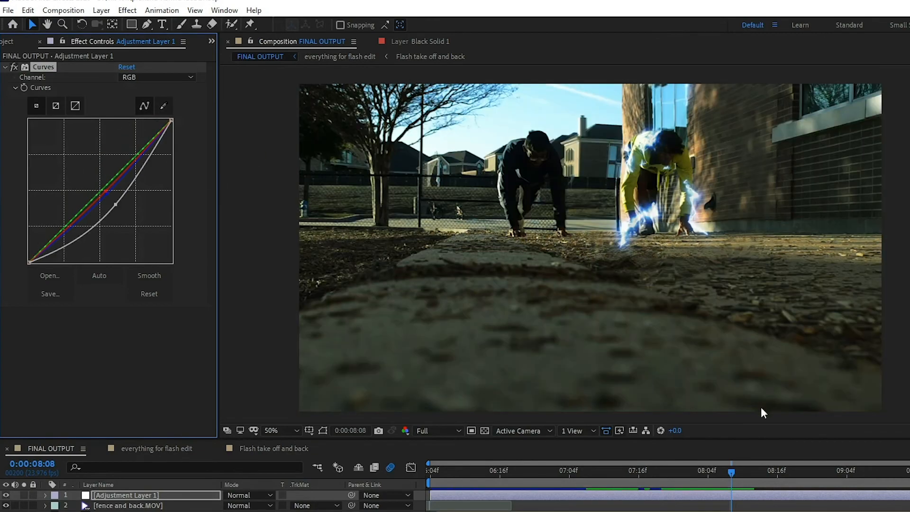
# Play back the graded FINAL OUTPUT composition and return the playhead to 0:00:06:04.
pyautogui.press('space')
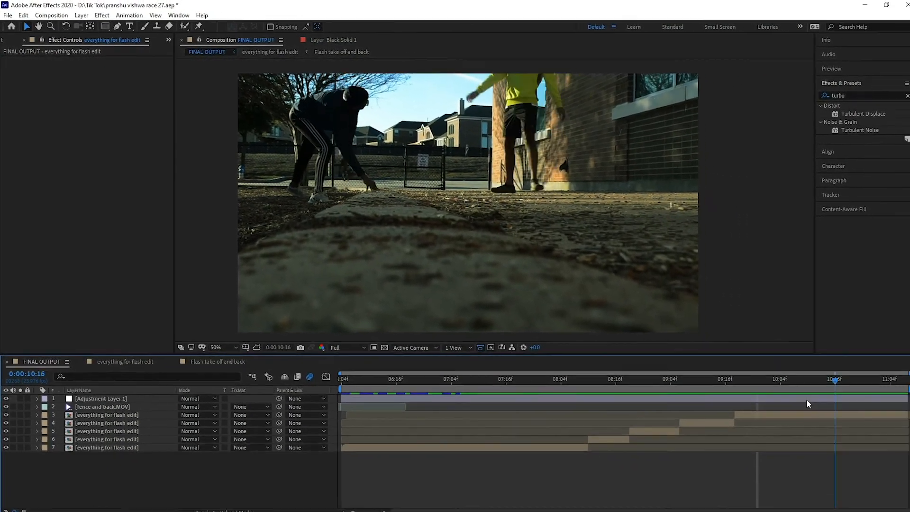
pyautogui.moveTo(806, 400); pyautogui.dragTo(341, 438)
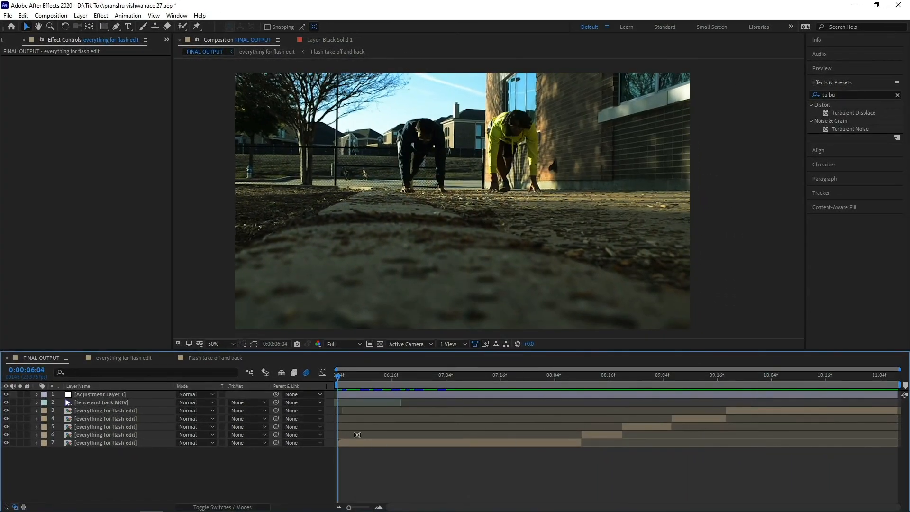